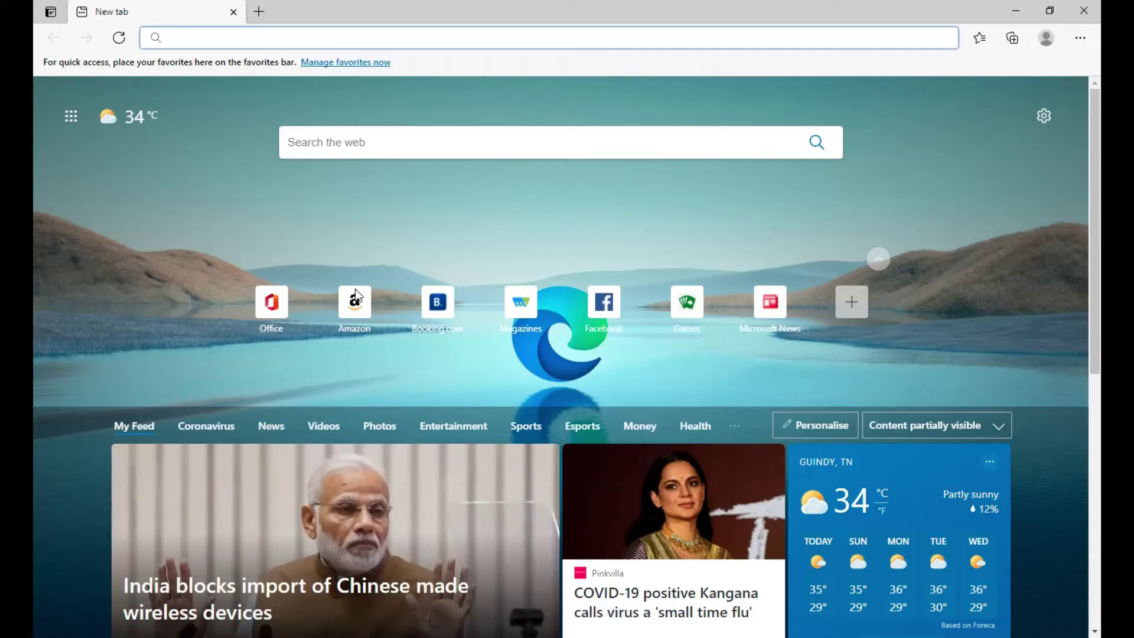
- Load superbilling.in and open its Pricing page listing the Free, Lifetime and Lifetime plus plans
text(superbil)
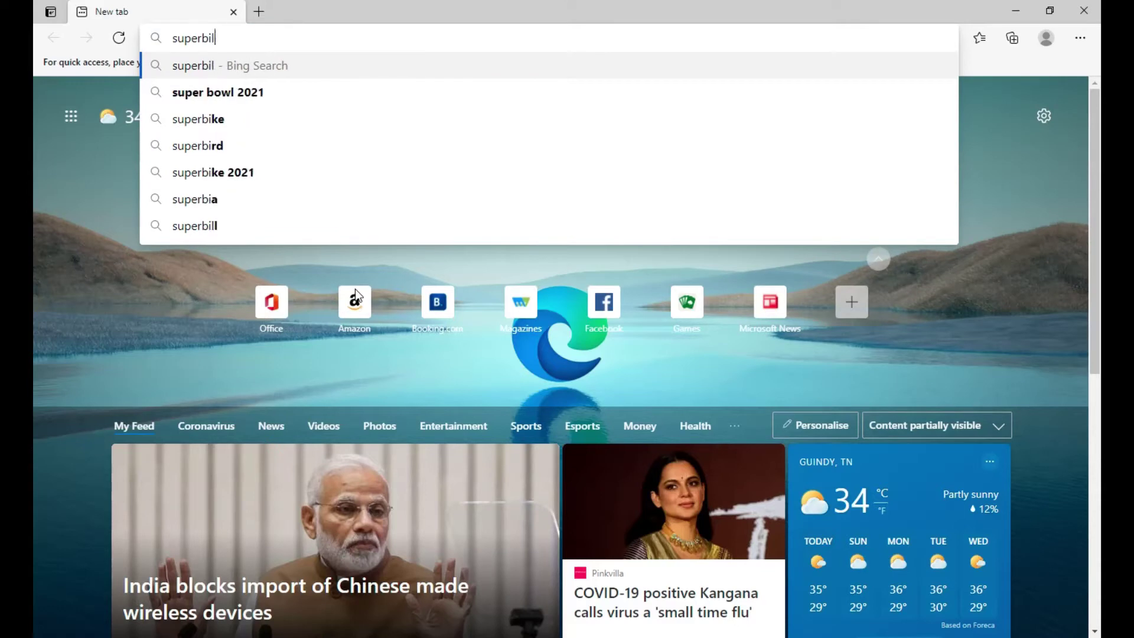
text(ling.in)
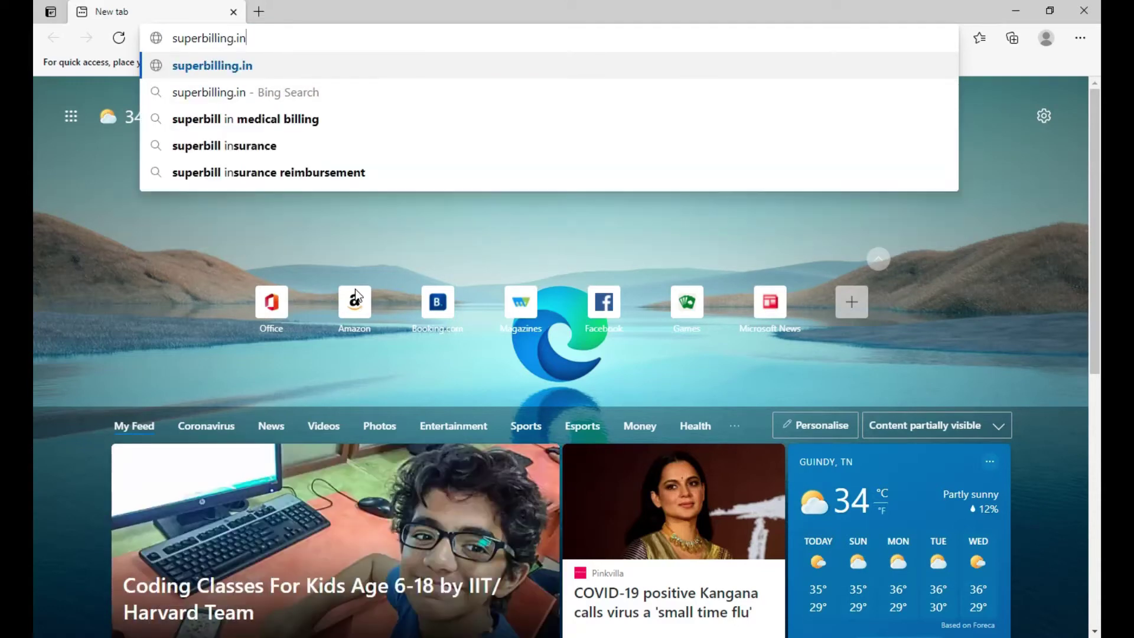
key(Return)
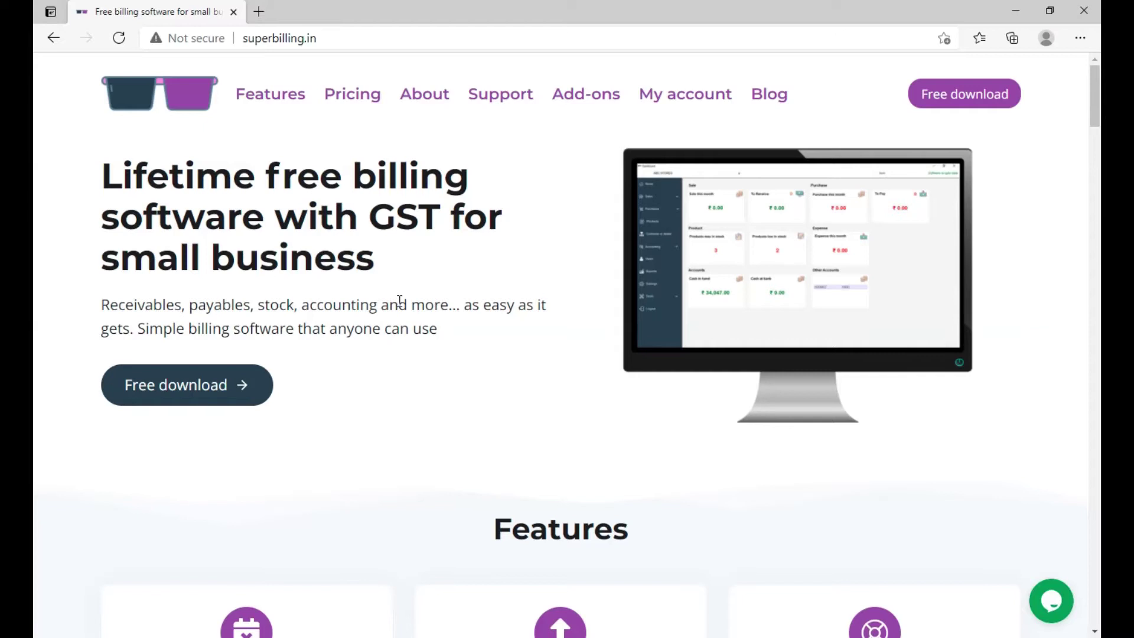
scroll(407, 305, down, 5)
scroll(410, 310, up, 5)
click(358, 110)
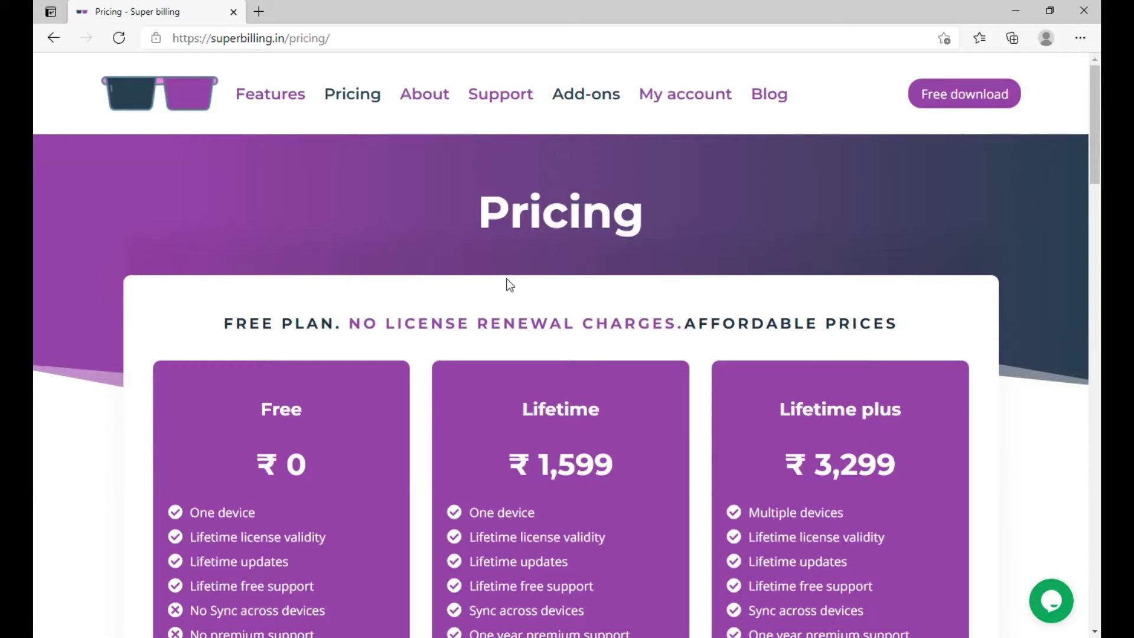
scroll(510, 285, down, 4)
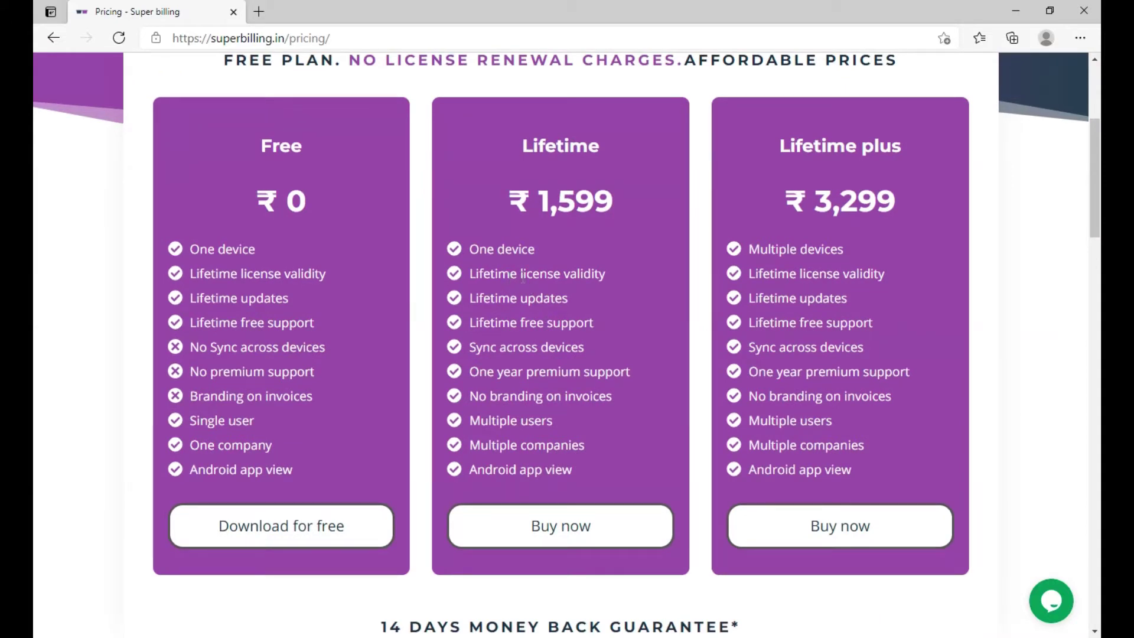
- Buy the Lifetime plus plan and proceed from the cart to checkout
click(813, 527)
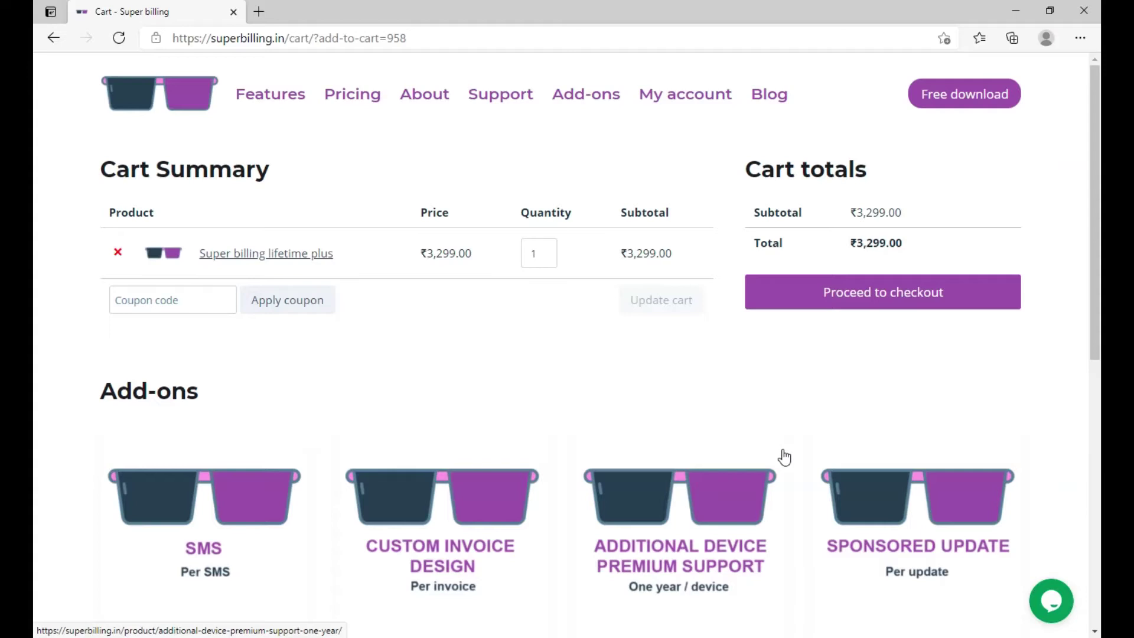
scroll(784, 457, down, 3)
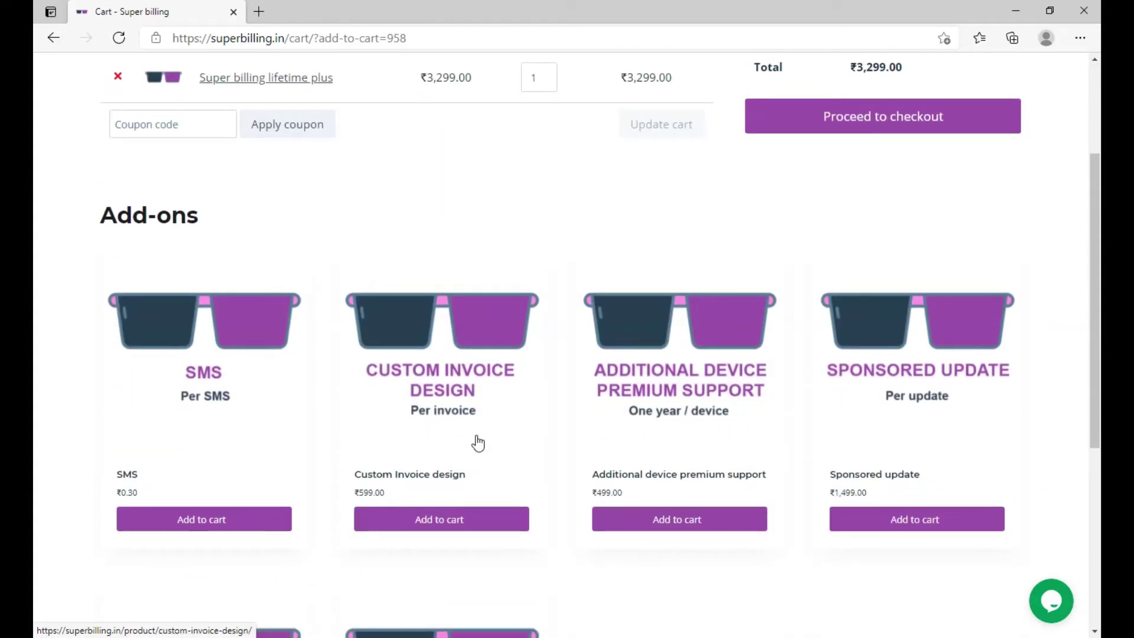
scroll(478, 443, down, 4)
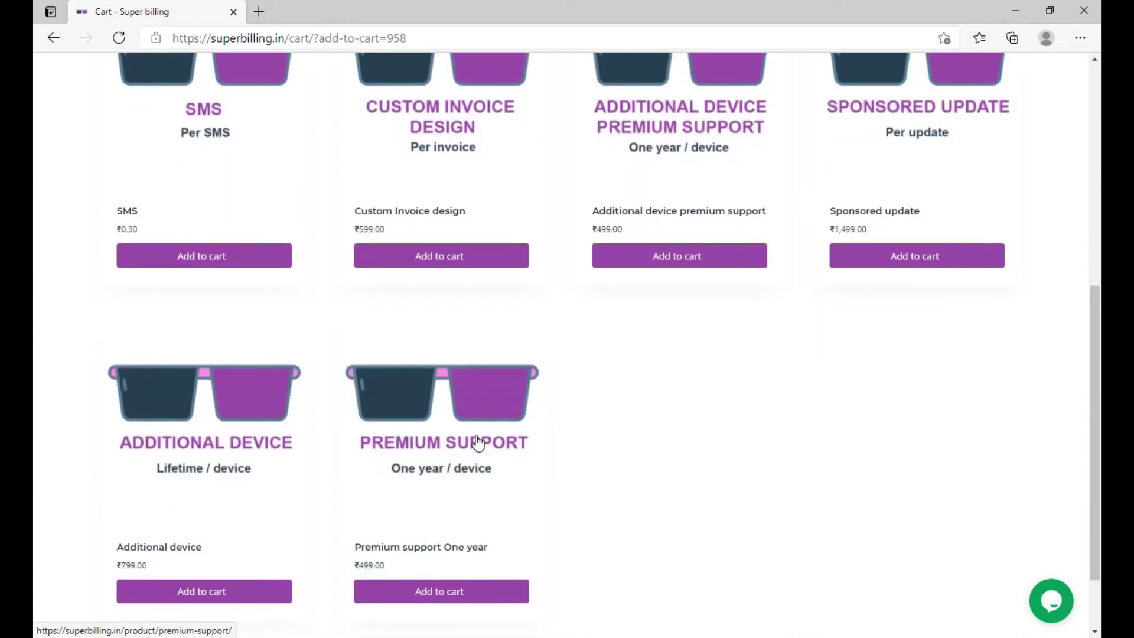
scroll(477, 443, up, 7)
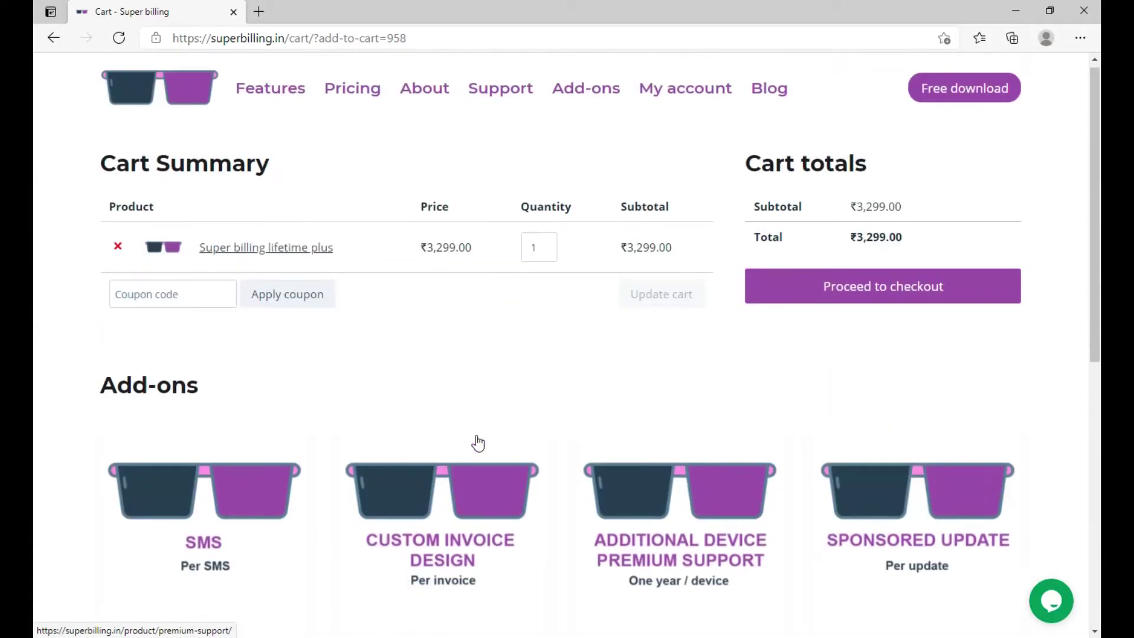
click(819, 311)
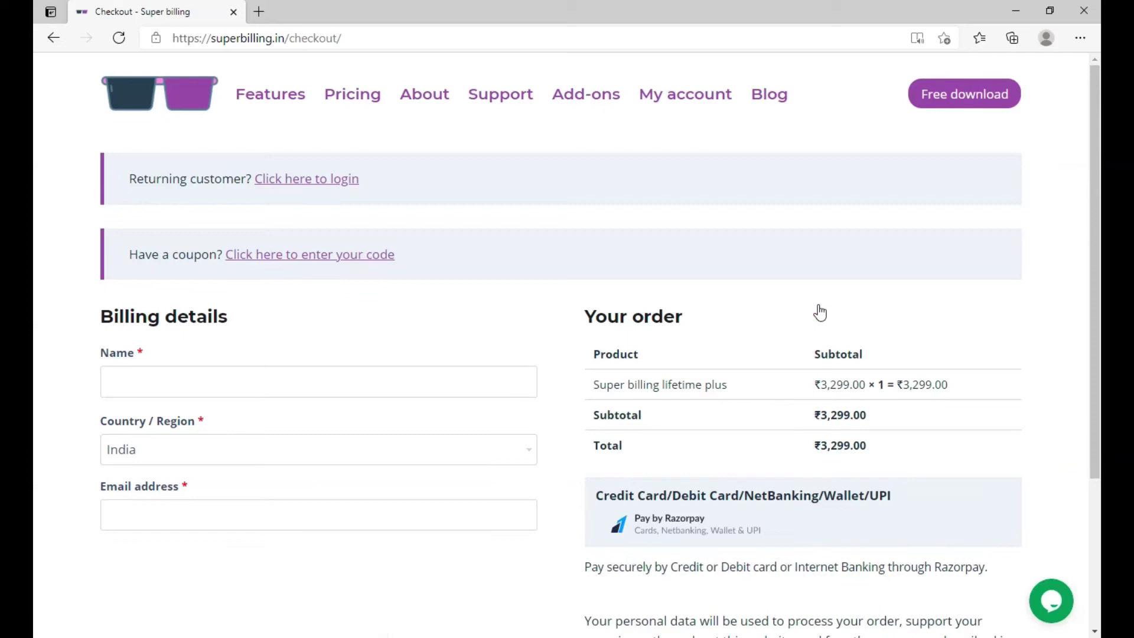
- Enter 'Super billing demo' as the billing name and fill in the billing e-mail address
click(235, 384)
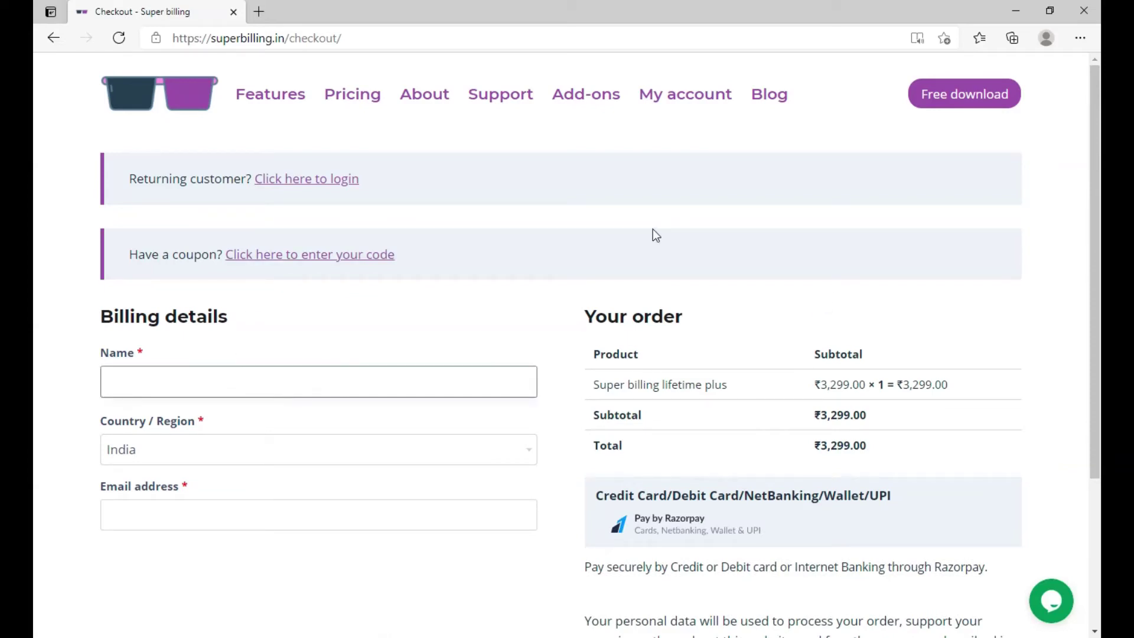
text(Super billing demo)
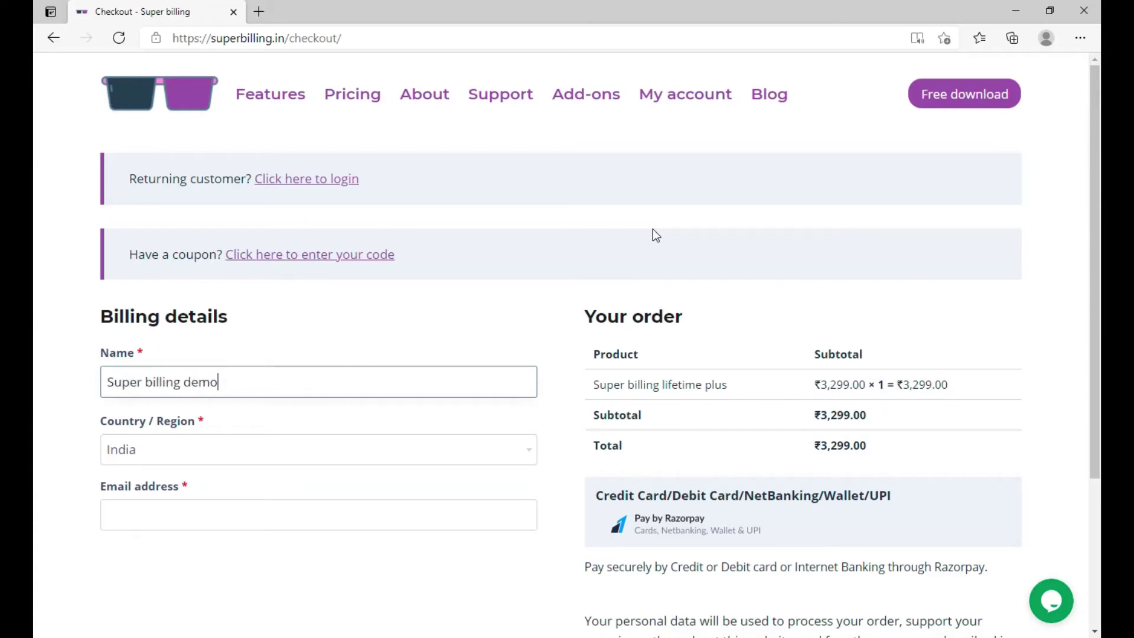
click(176, 508)
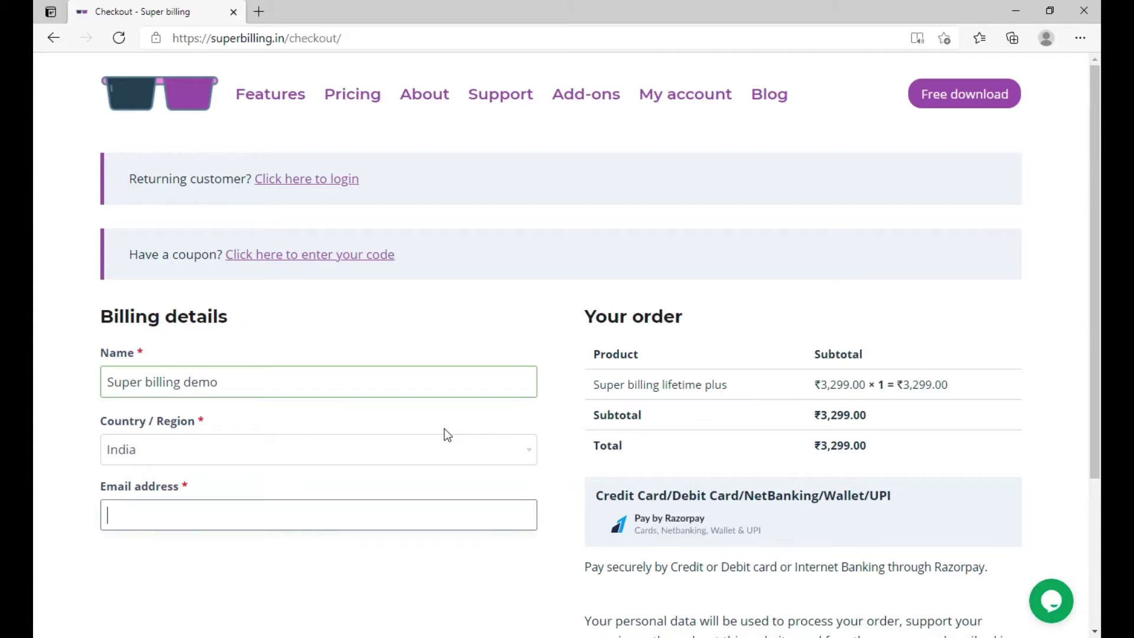
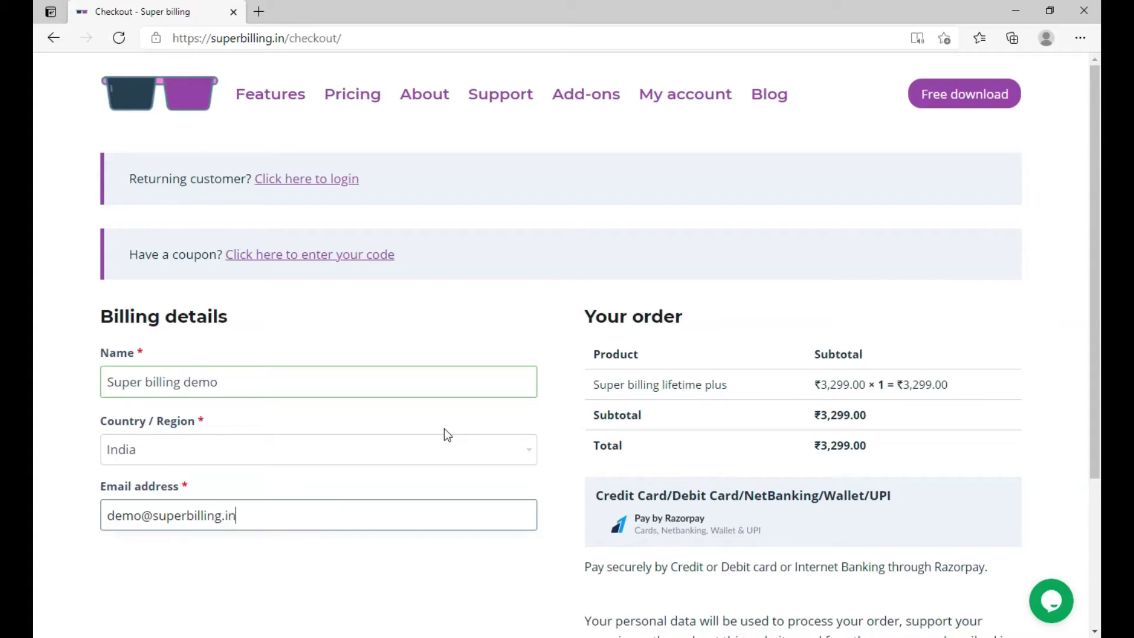
scroll(727, 180, down, 3)
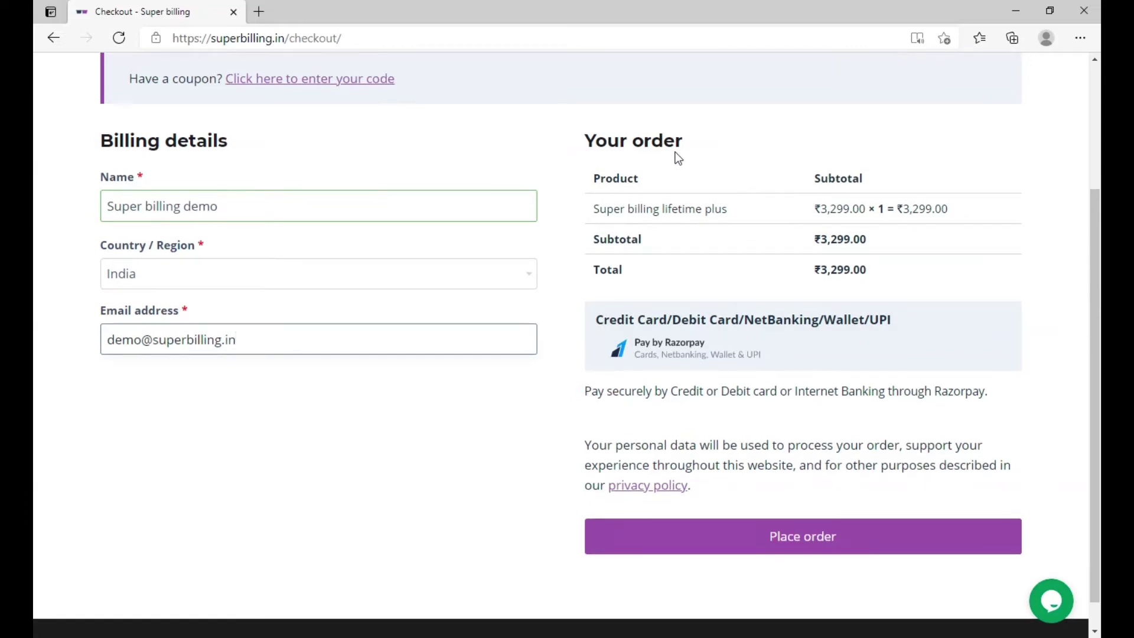
- Place the ₹3,299 Lifetime plus order and view the Downloads table on the Order received page
click(803, 553)
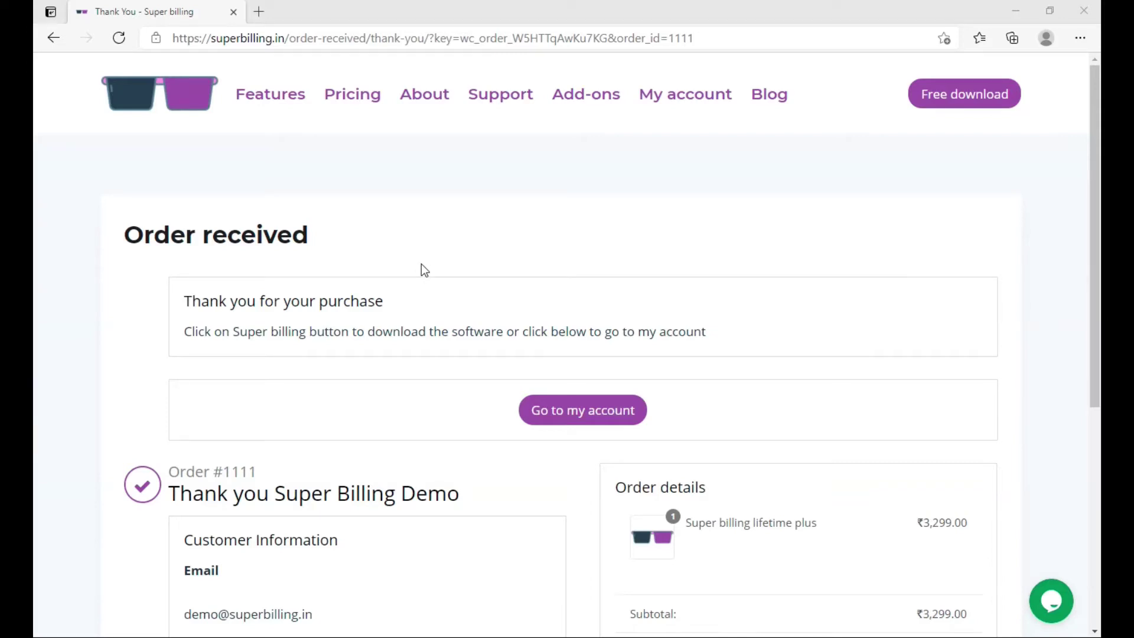
scroll(420, 267, down, 1)
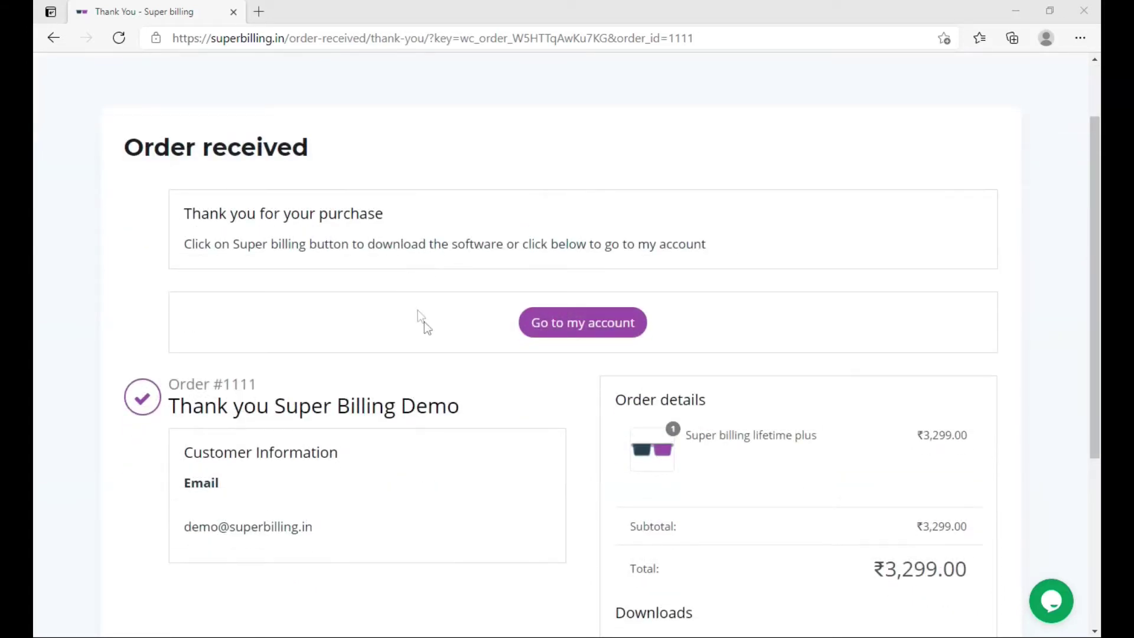
scroll(532, 329, down, 2)
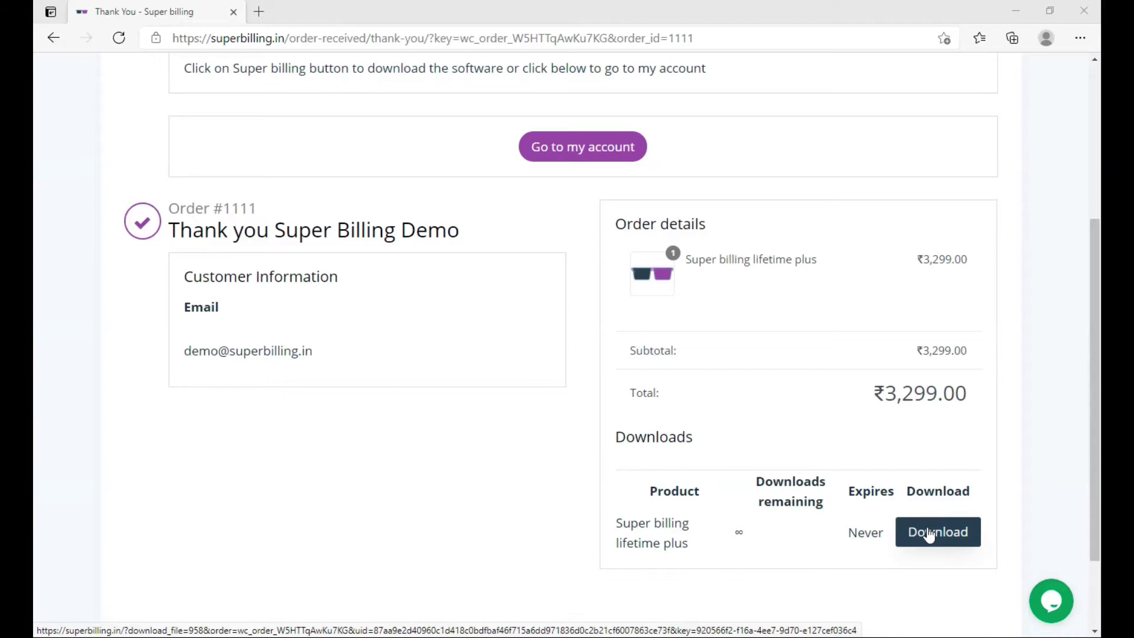
- Download Super-billing-setup-1.8.2.2-aiicim.zip and show it in the Downloads folder
click(940, 540)
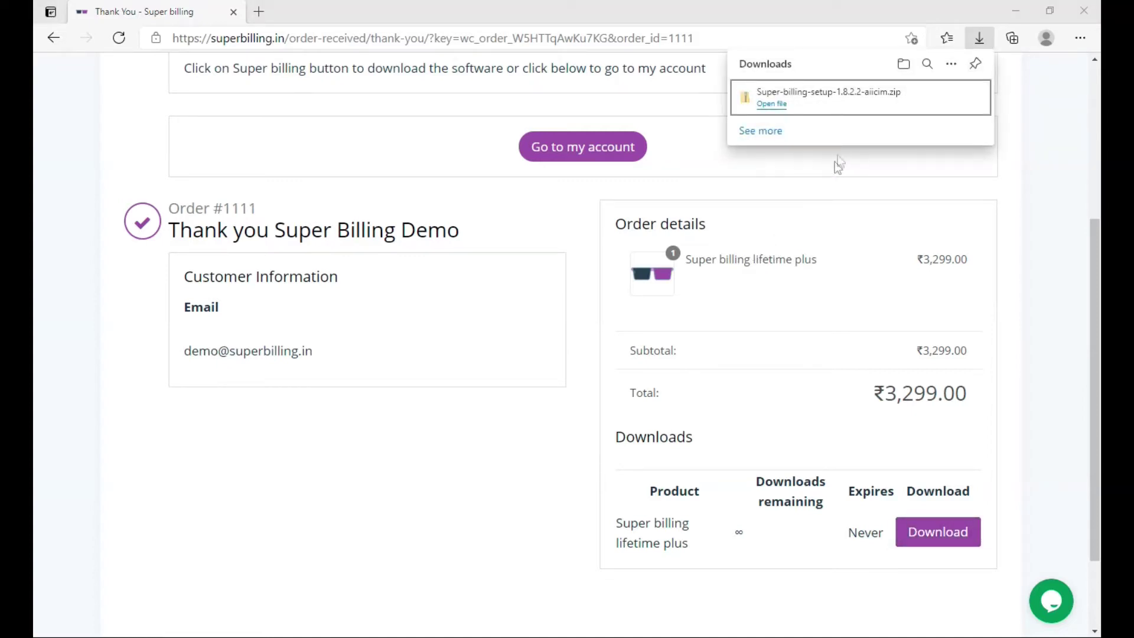
mouse_move(929, 105)
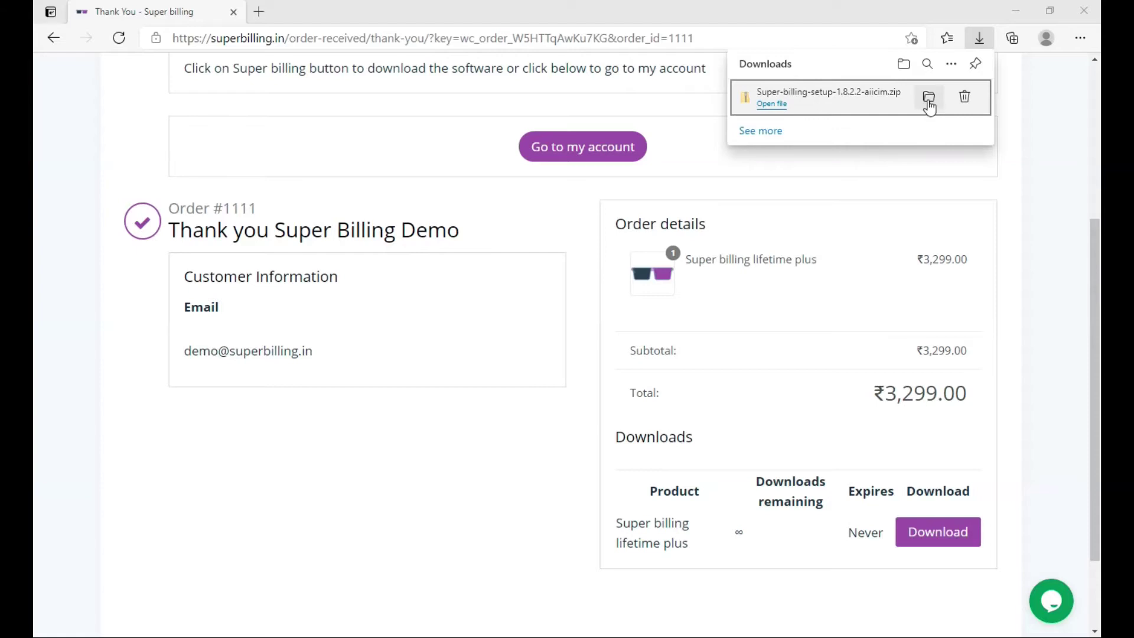
click(928, 100)
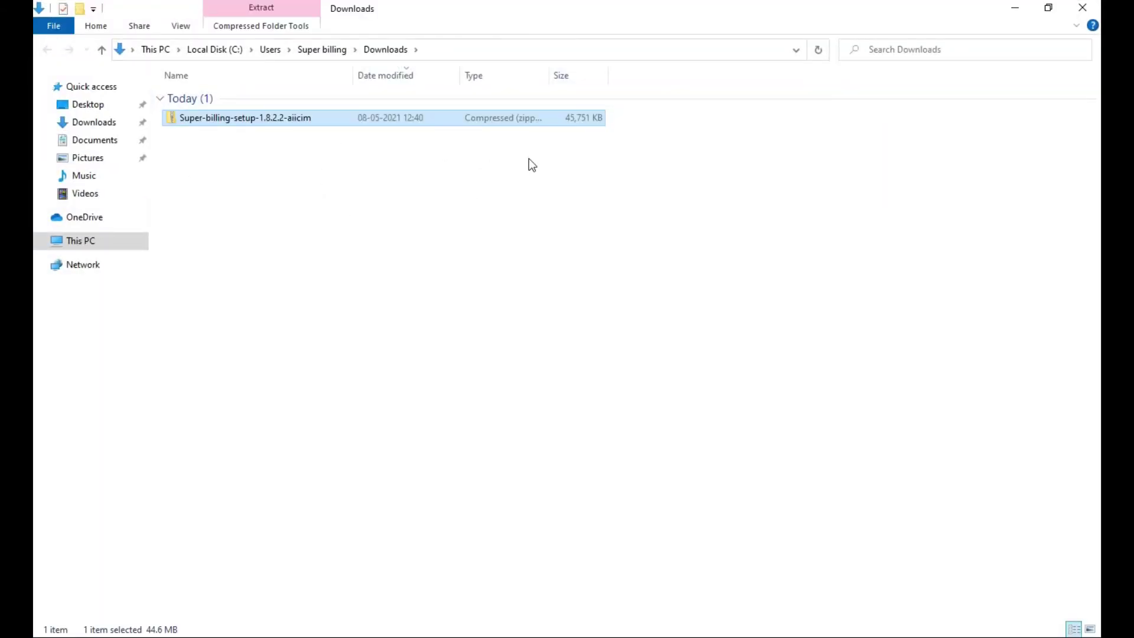
- Extract the setup zip into the suggested Super-billing-setup-1.8.2.2-aiicim folder
right_click(283, 118)
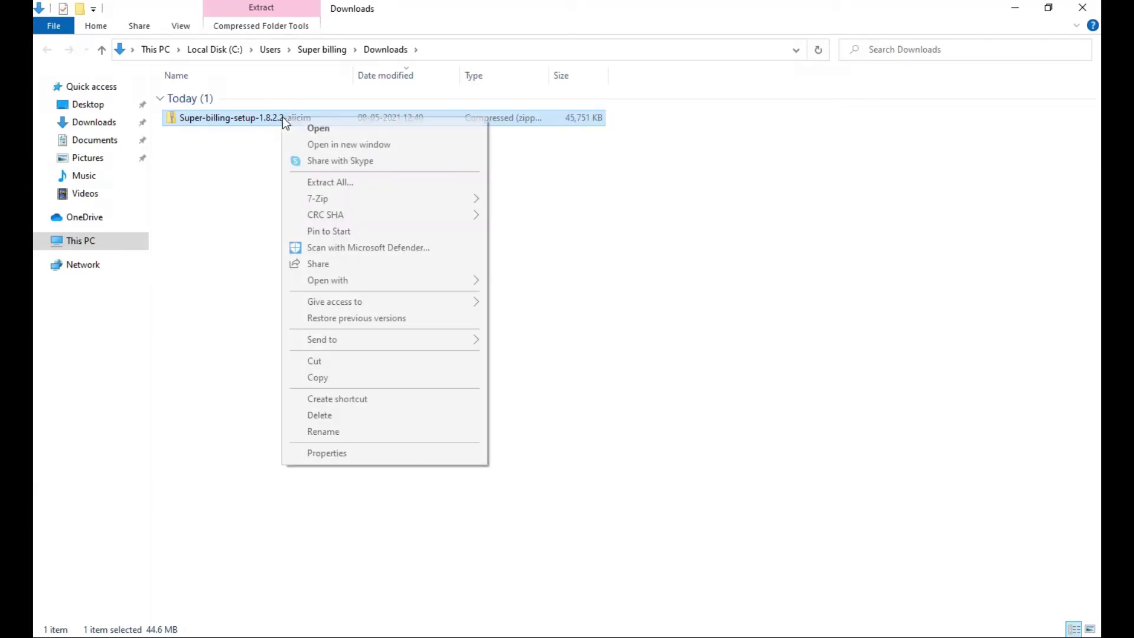
click(329, 183)
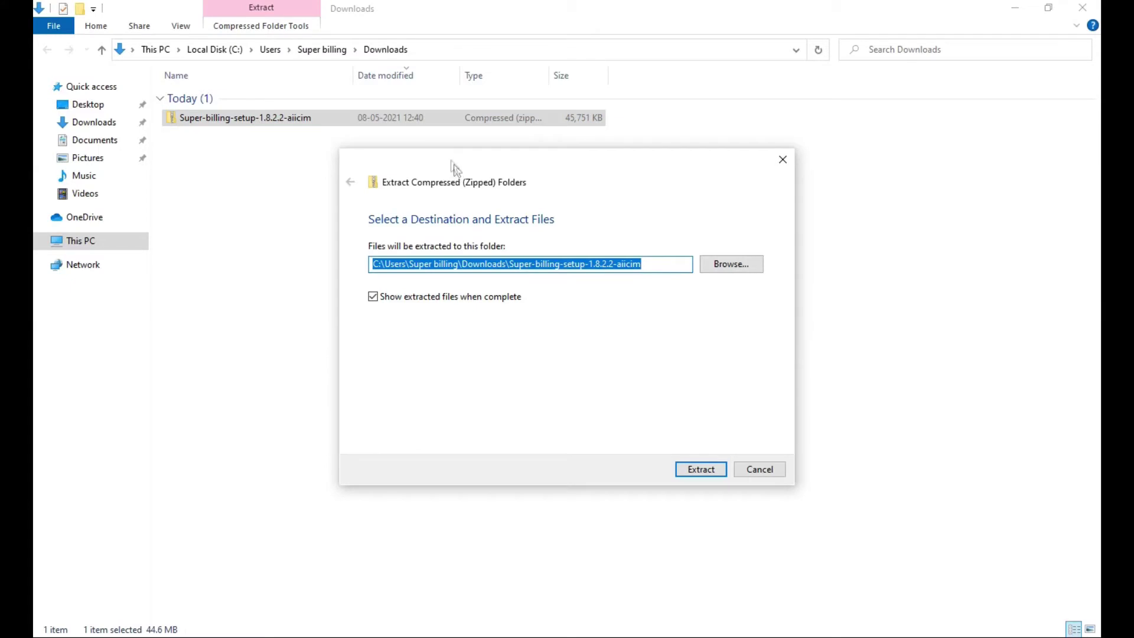
click(695, 473)
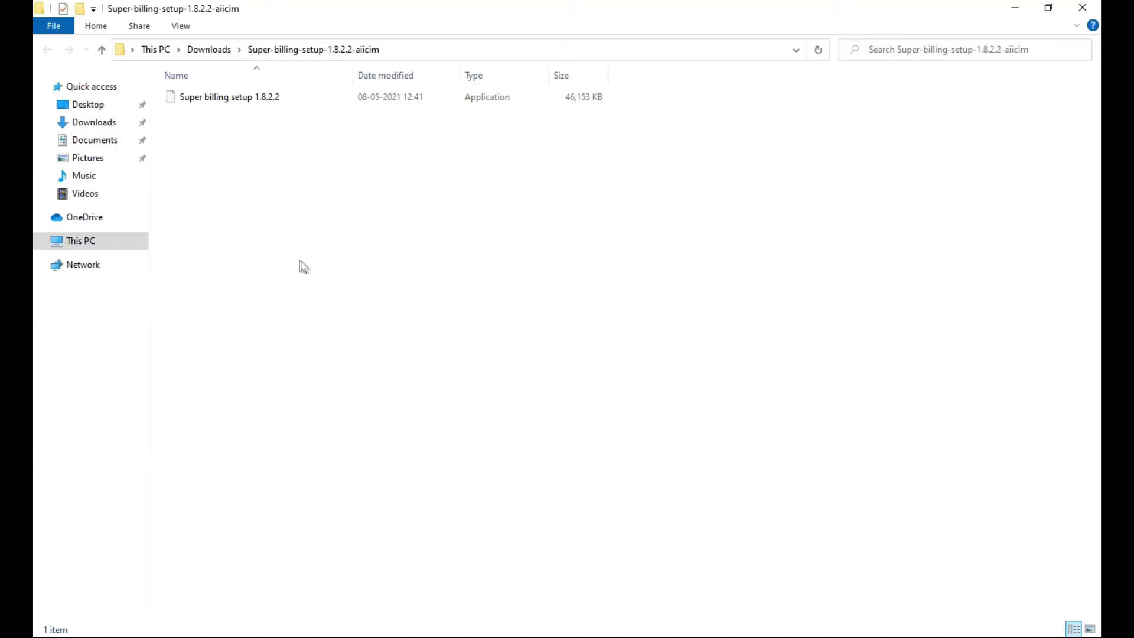
- Launch Super billing setup 1.8.2.2 and run it anyway past the SmartScreen warning
double_click(238, 99)
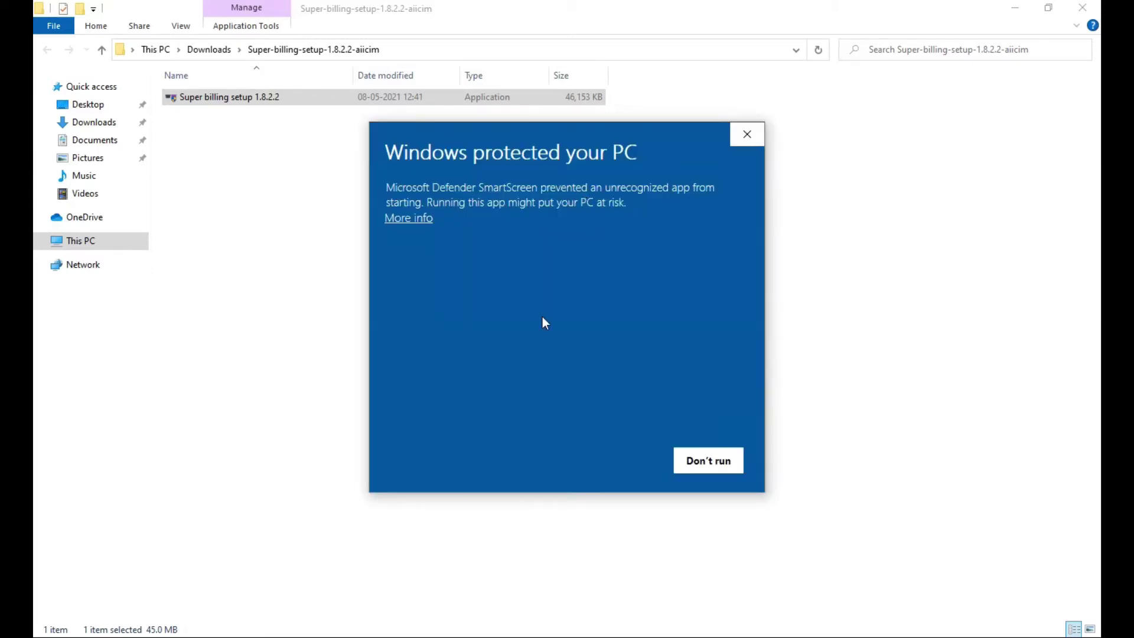
click(422, 223)
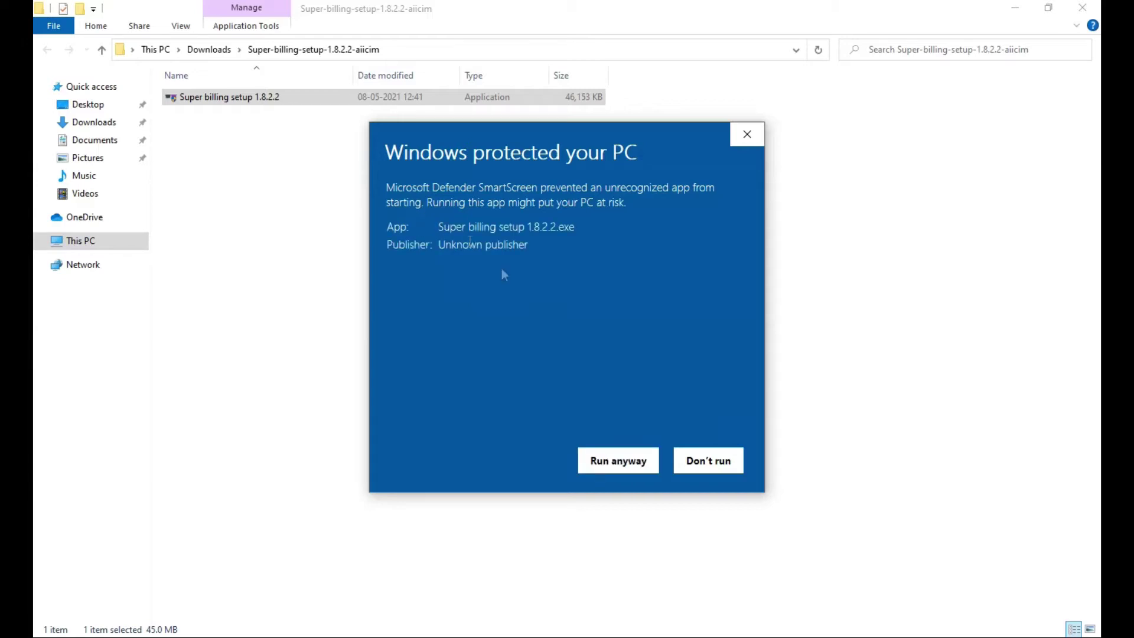
click(622, 473)
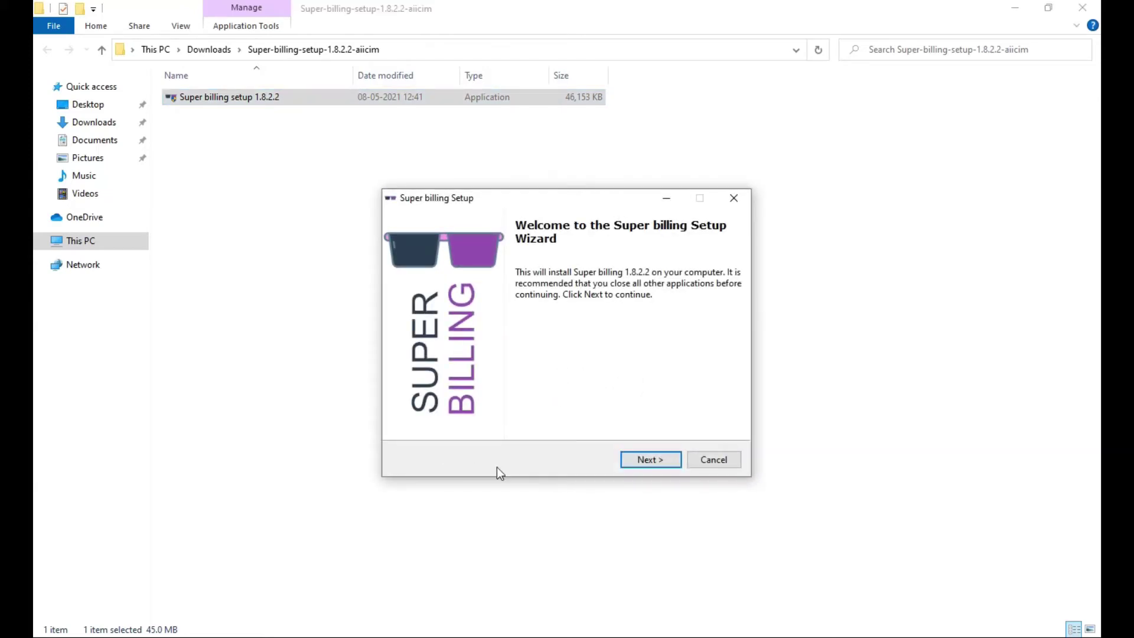
- Accept the licence agreement and install with the default folder and both shortcut options
click(650, 459)
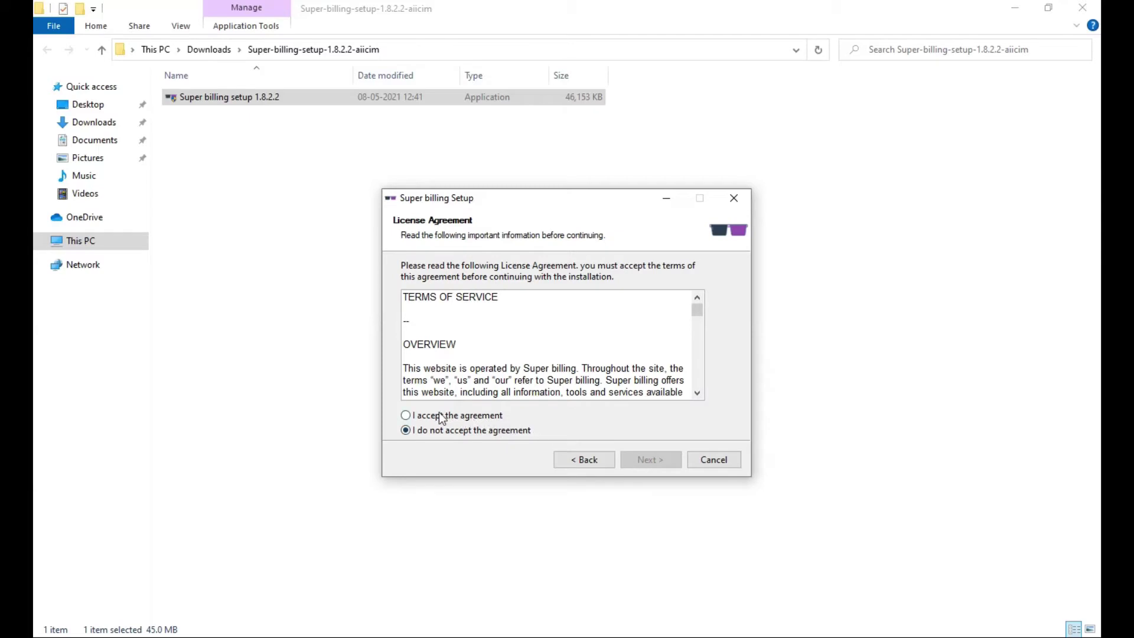
scroll(616, 344, down, 5)
scroll(616, 344, down, 10)
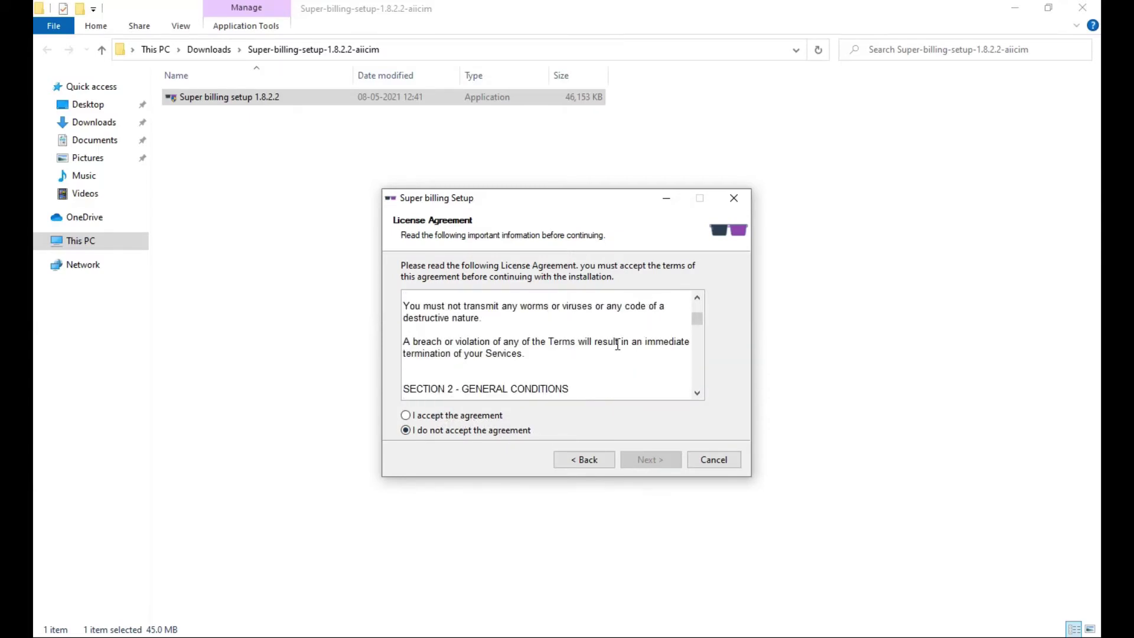
click(405, 415)
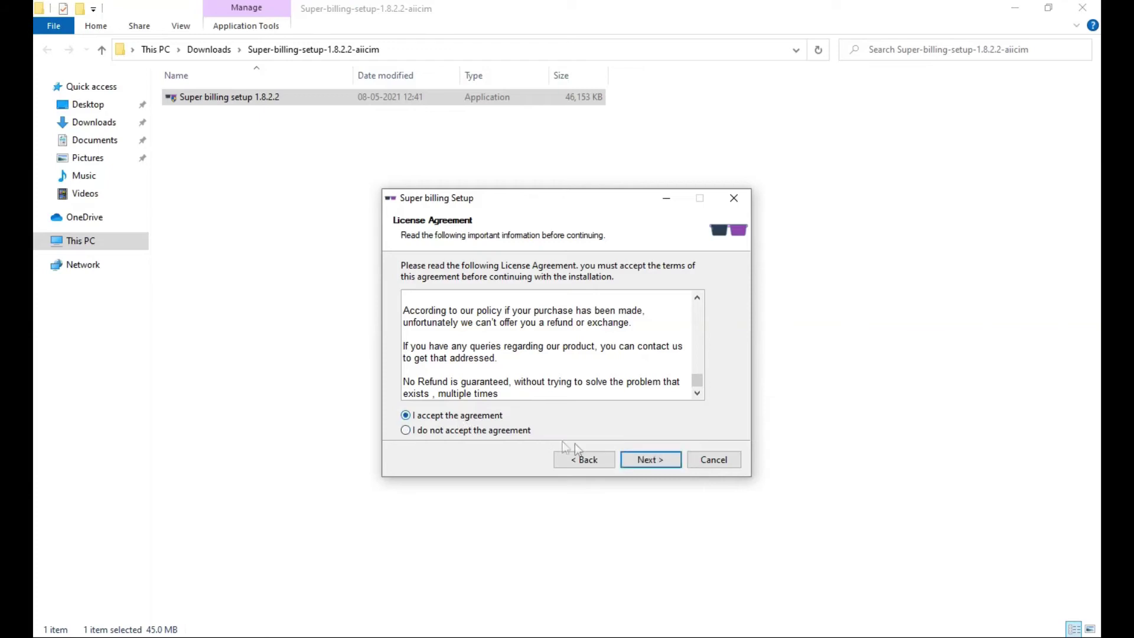
click(644, 460)
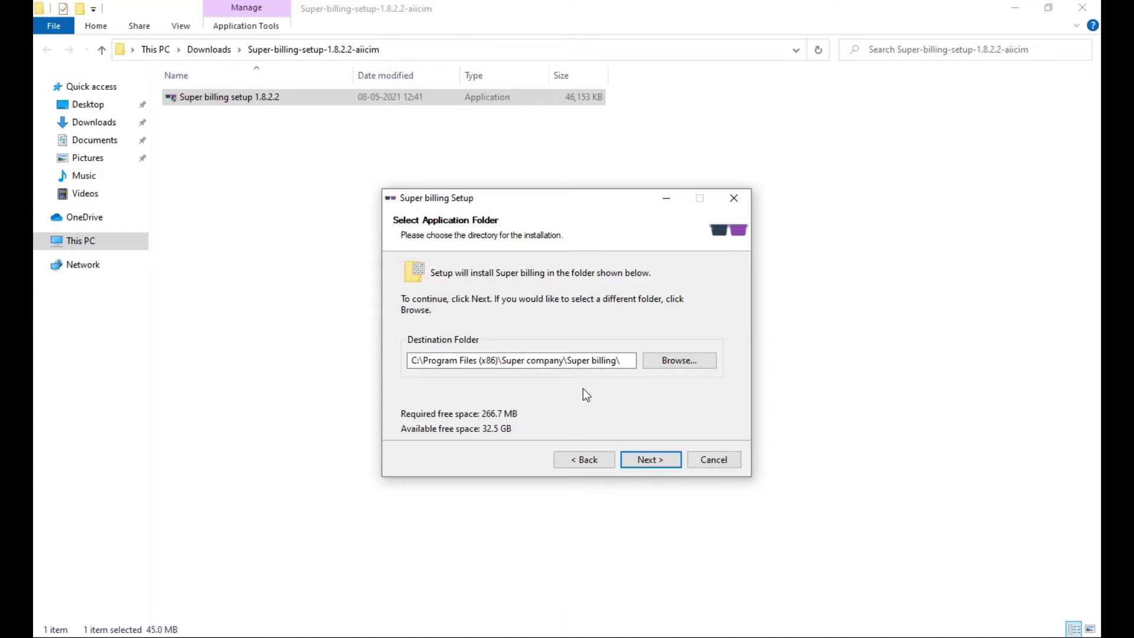
click(662, 464)
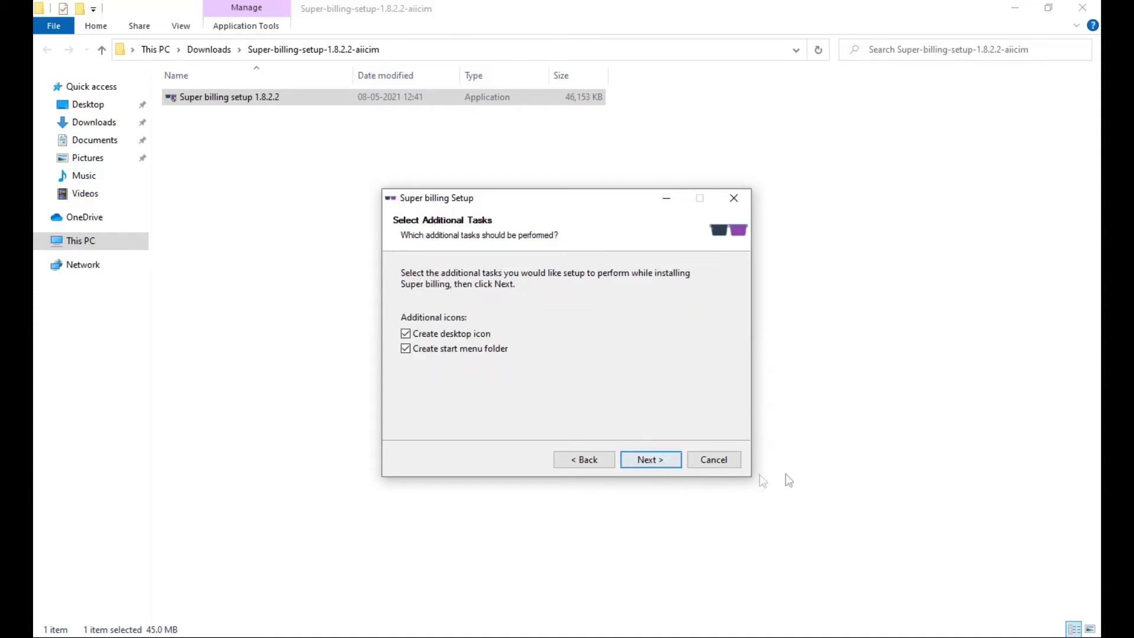
click(655, 464)
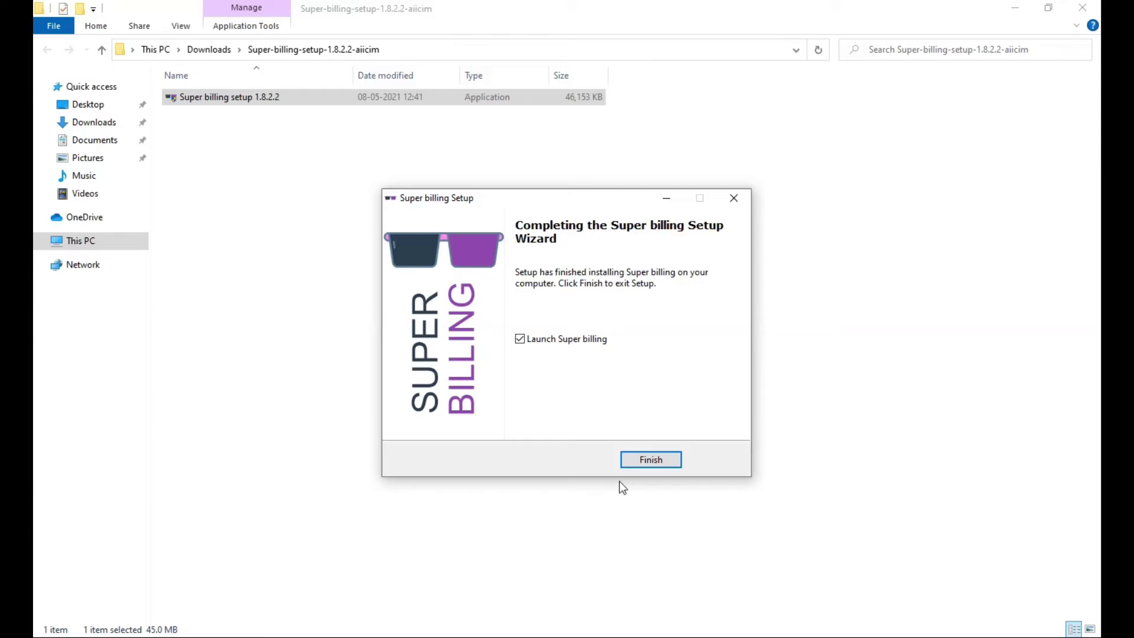
- Finish the setup with Launch Super billing left checked
click(655, 462)
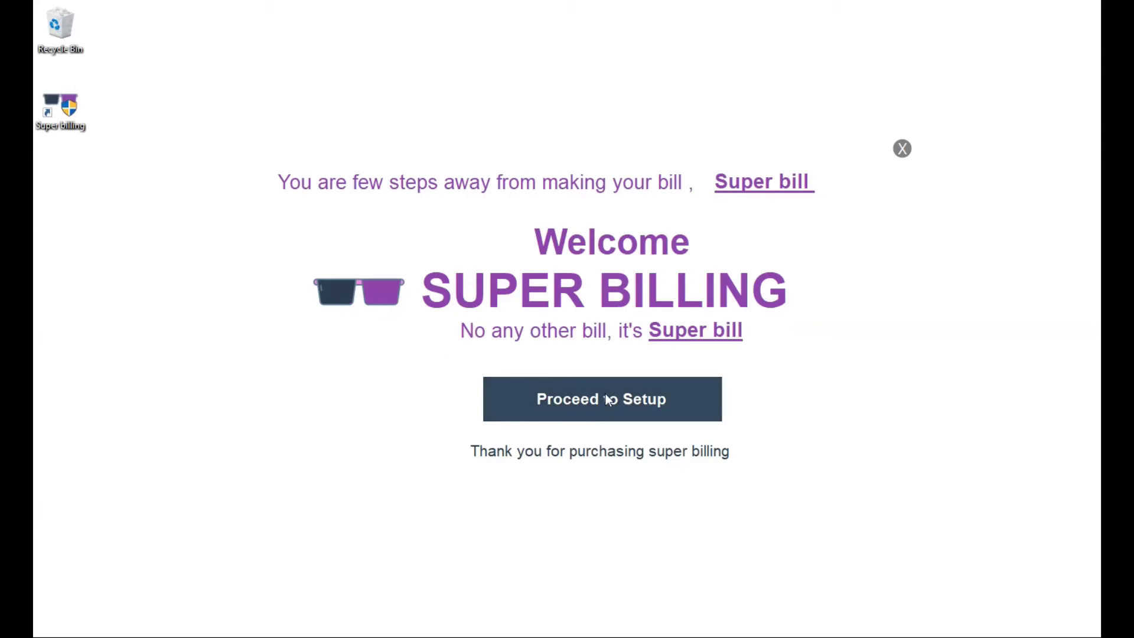
- Start the setup, entering business name SUPER BILLING and state Tamil Nadu
click(583, 405)
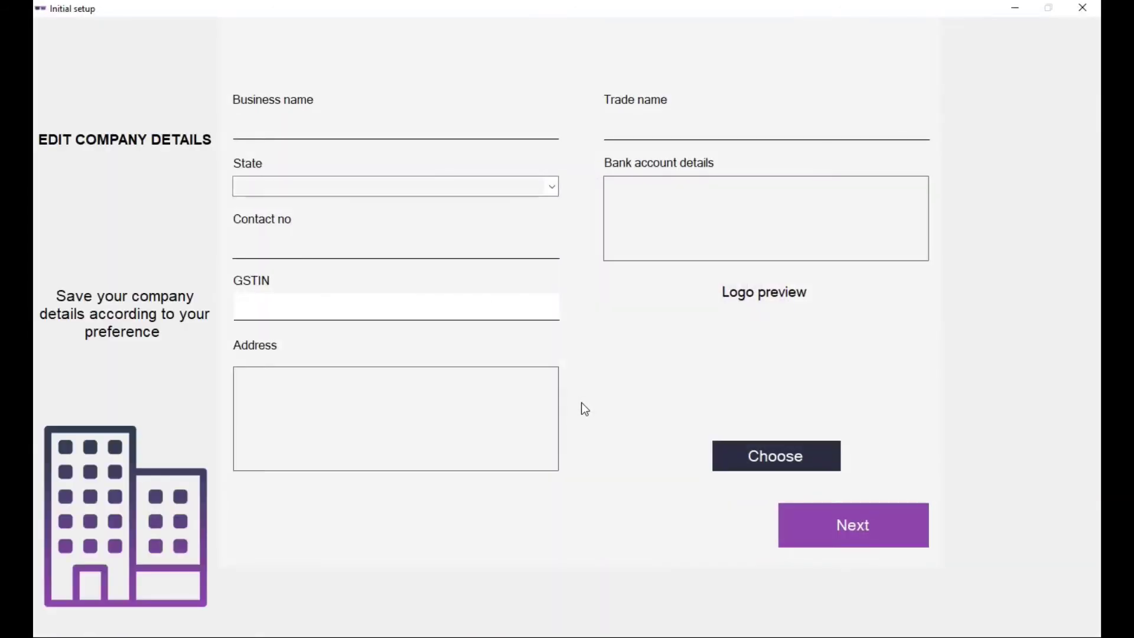
click(510, 125)
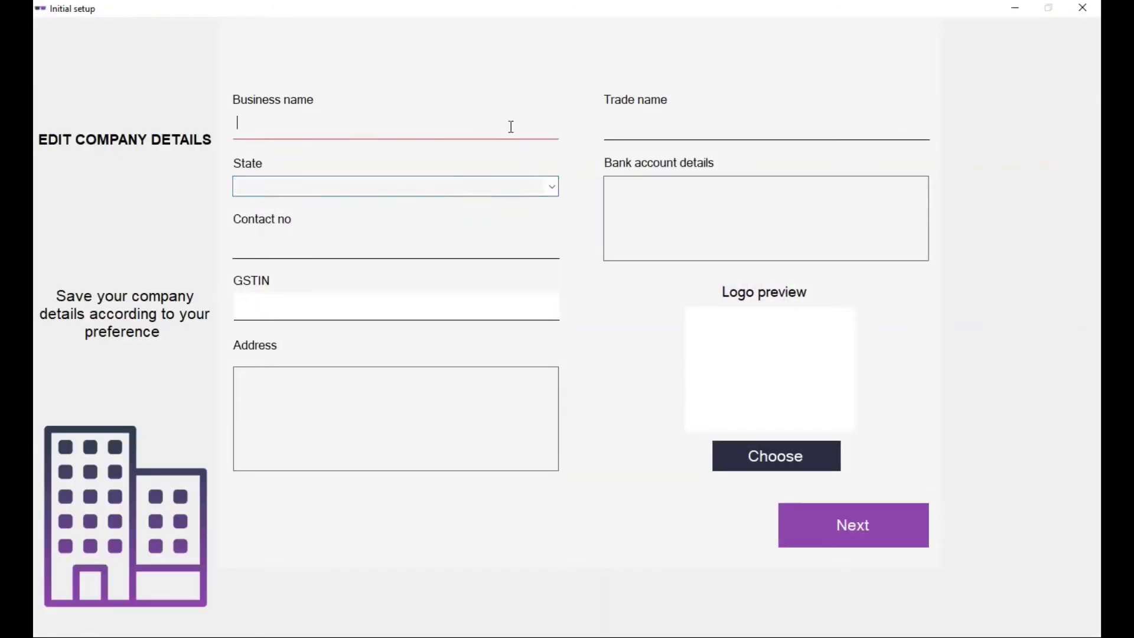
text(SUPER BILLING)
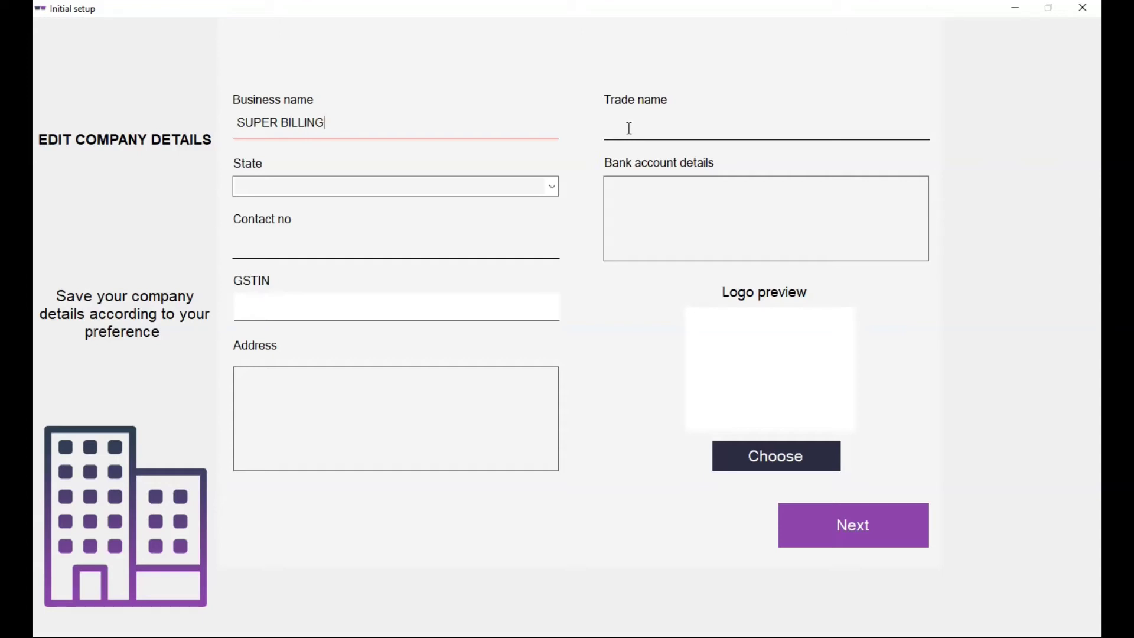
click(630, 127)
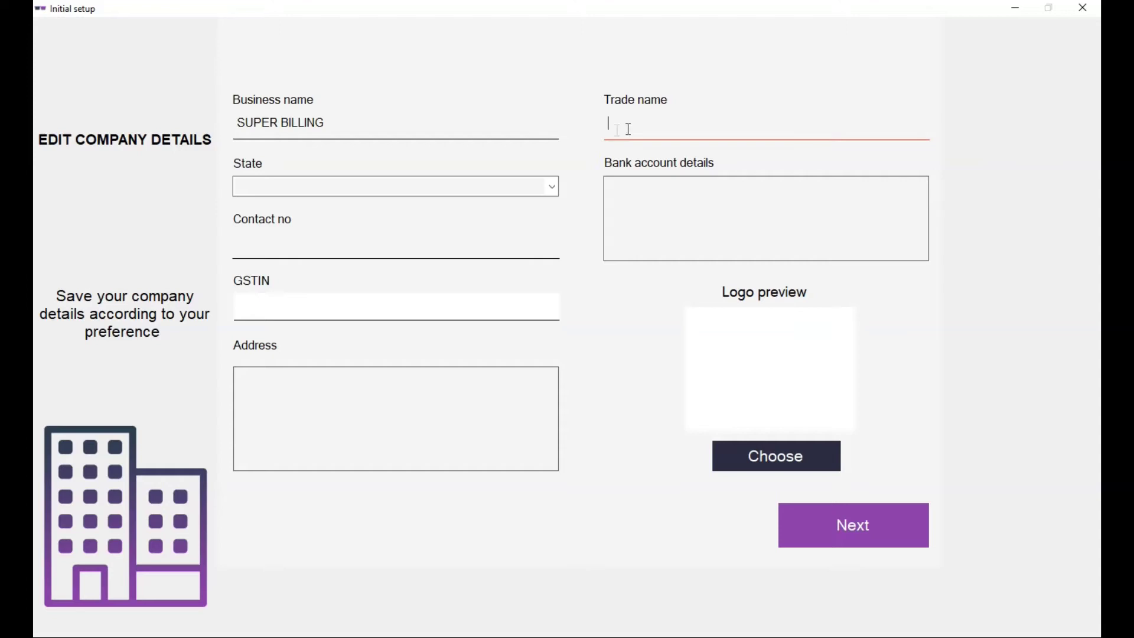
click(462, 185)
text(ta)
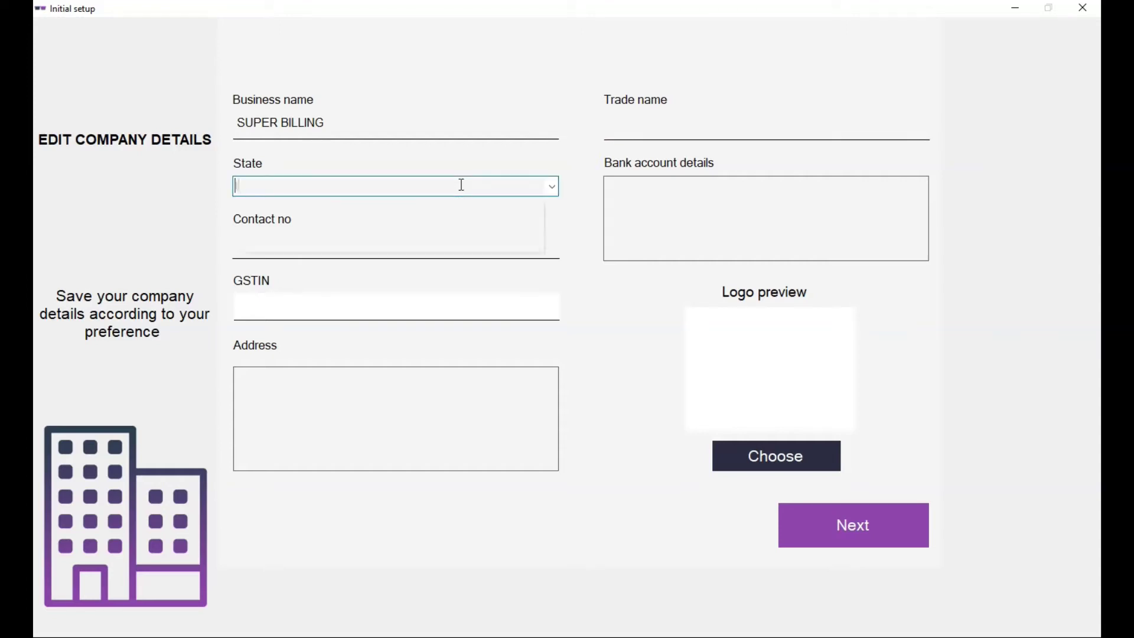
key(Down)
key(Return)
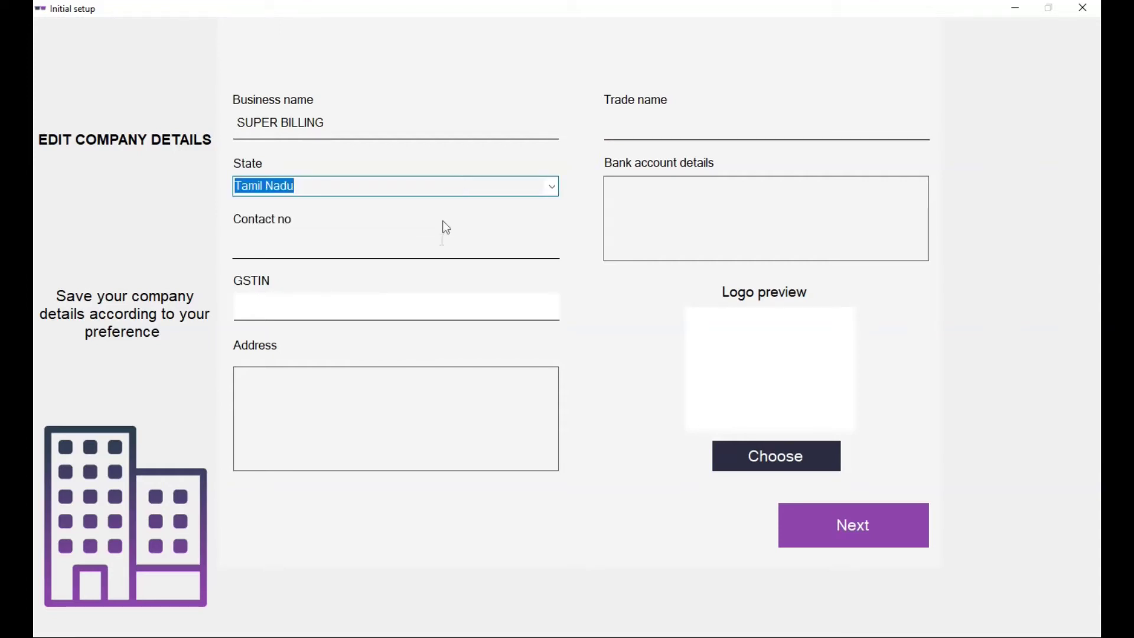
- Enter the contact number and business address, then submit the company details
click(444, 241)
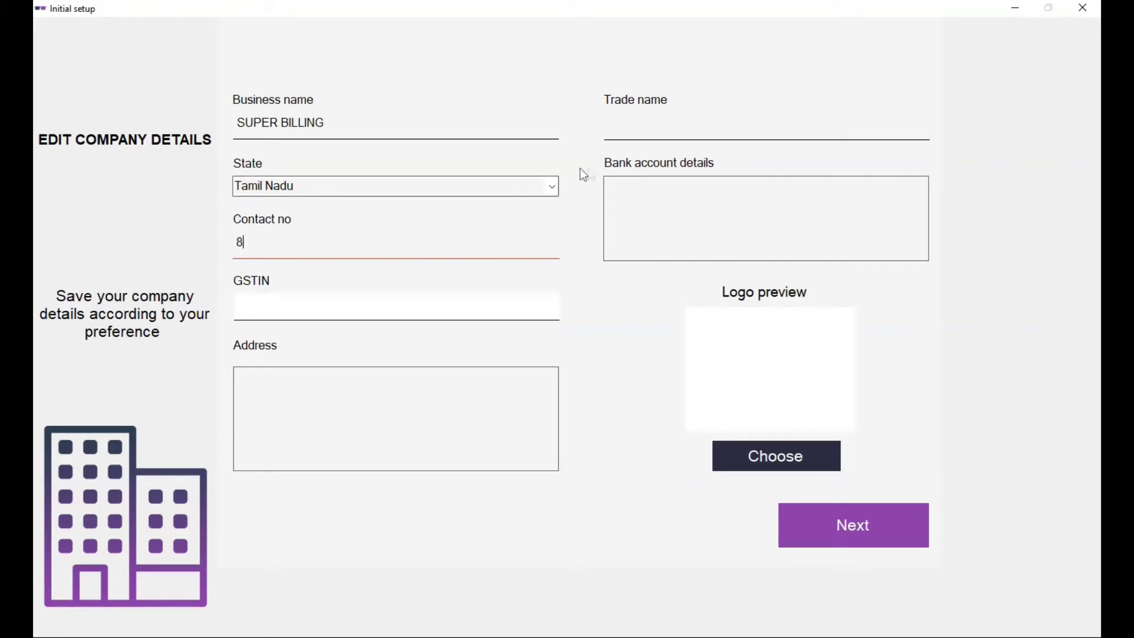
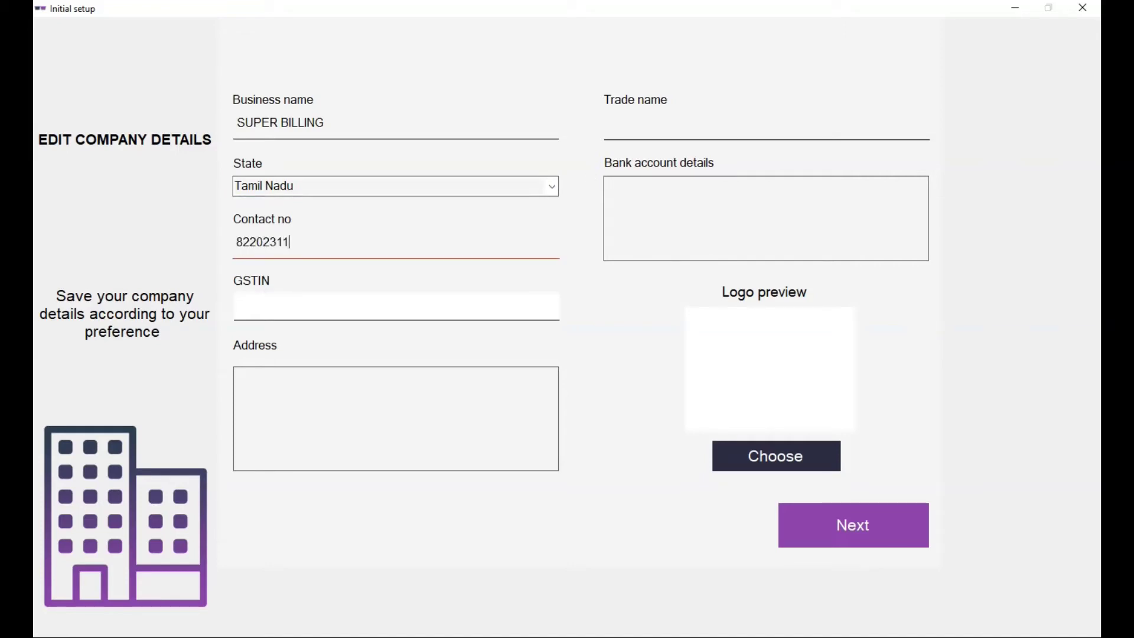
click(528, 303)
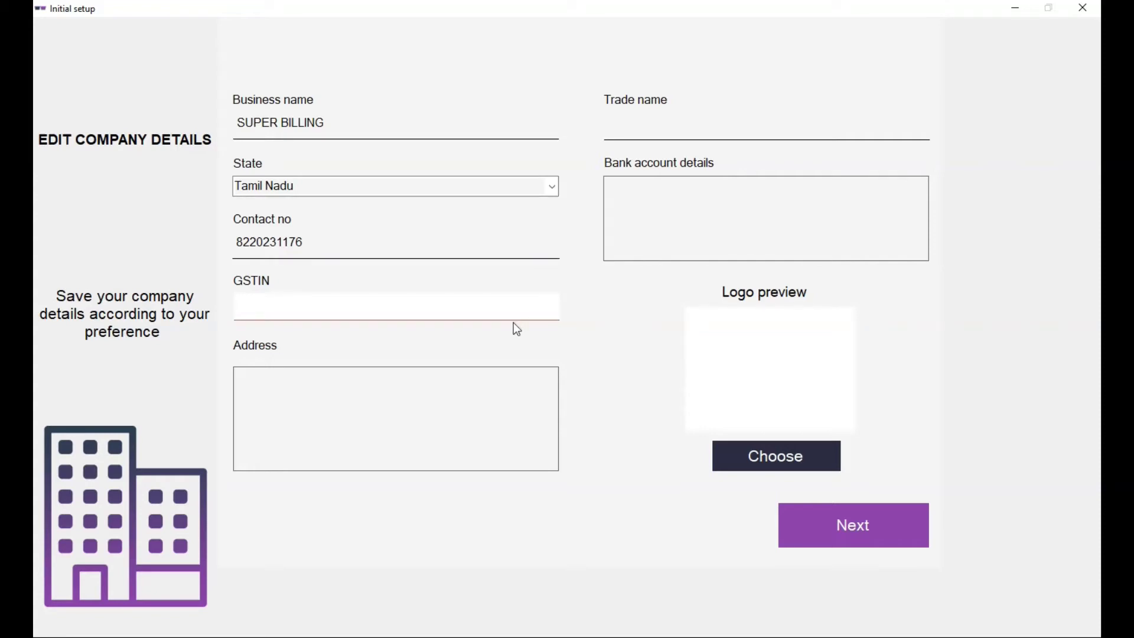
click(470, 394)
text(Sup)
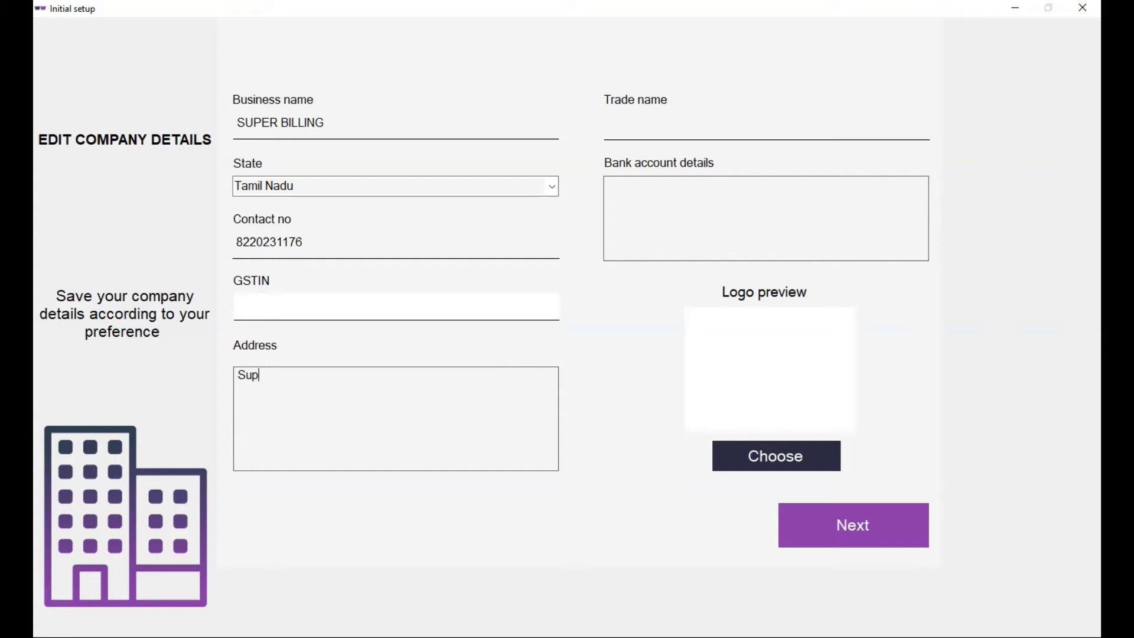
text(er billing, India)
click(659, 225)
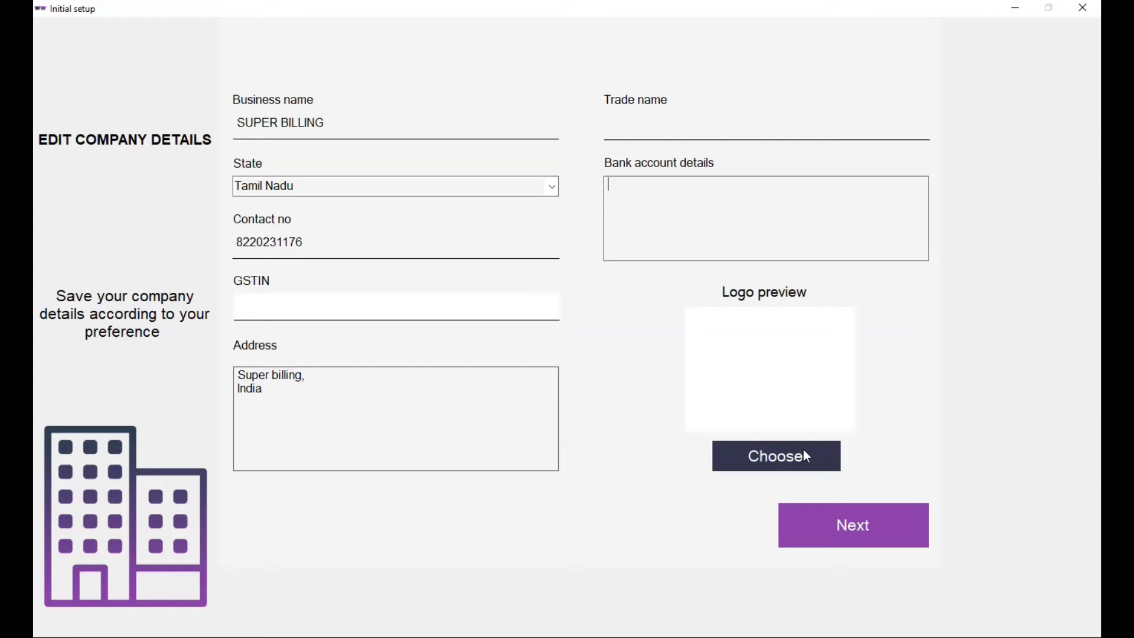
click(886, 529)
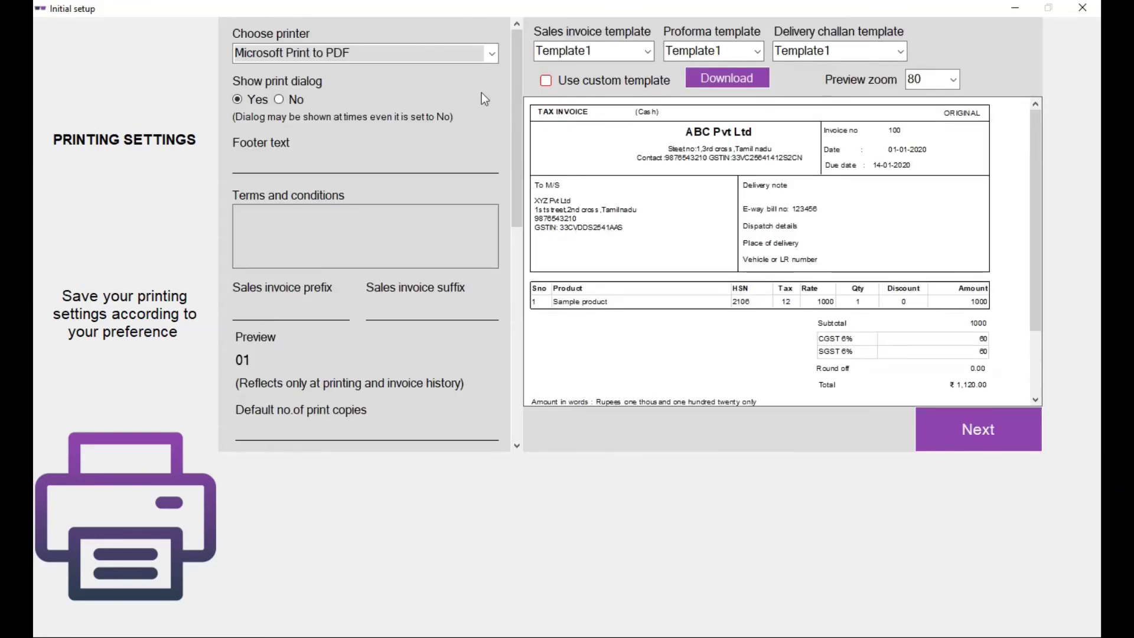
- Keep Microsoft Print to PDF selected as the printer in the Choose printer list
click(496, 58)
click(496, 58)
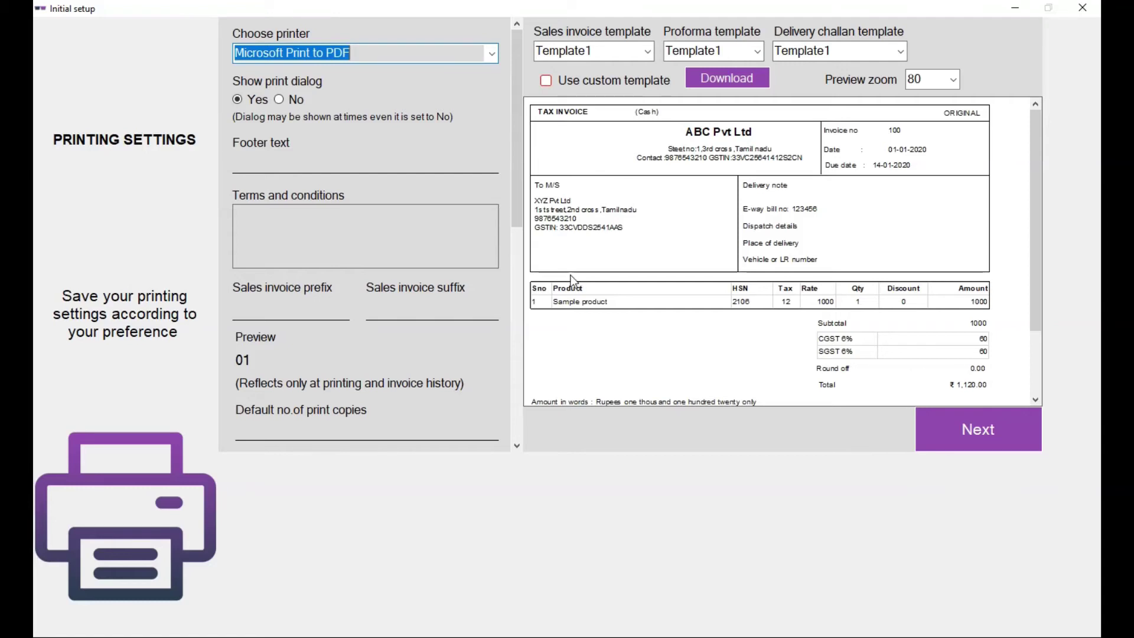
- Name the financial year FY 21-22, starting 01-04-2021 and ending 31-03-2022
click(1001, 435)
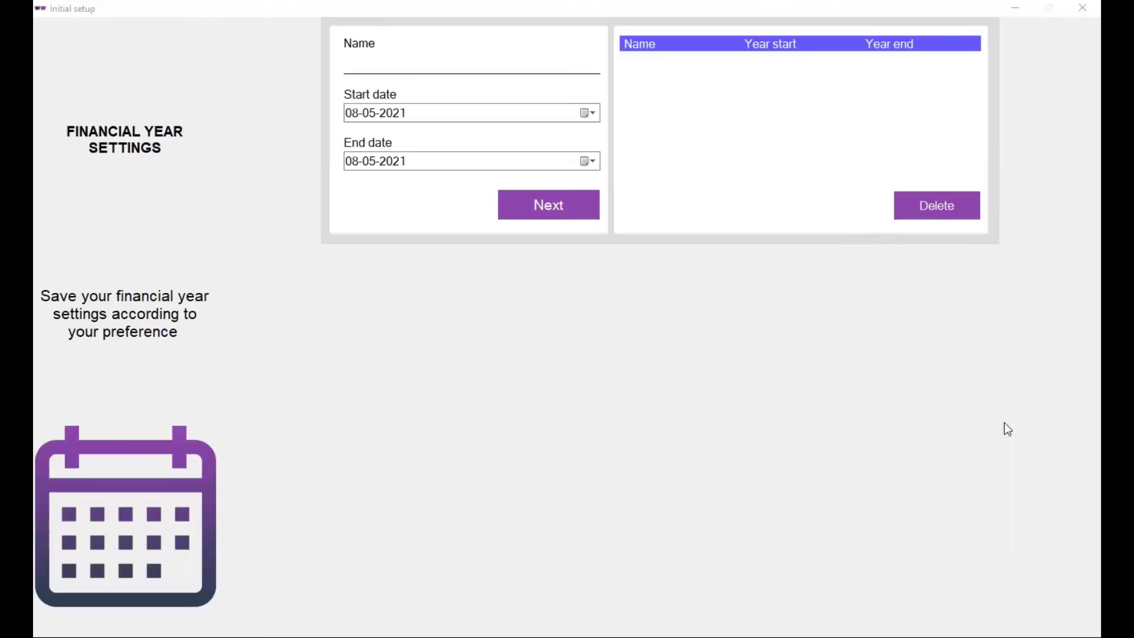
click(454, 56)
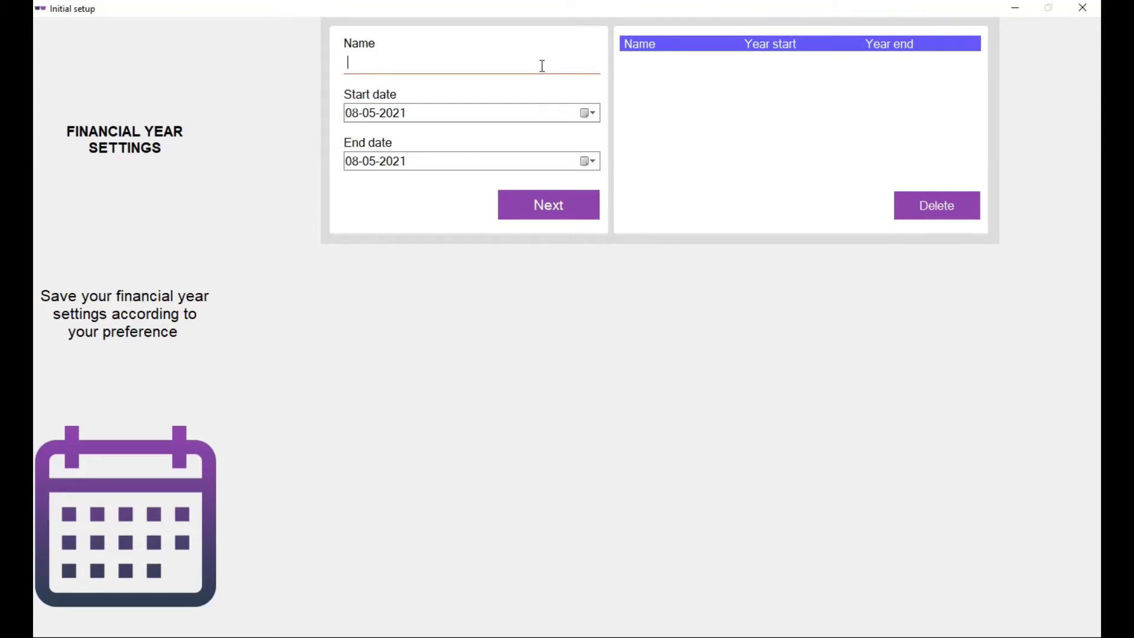
text(FY 21-22)
key(Tab)
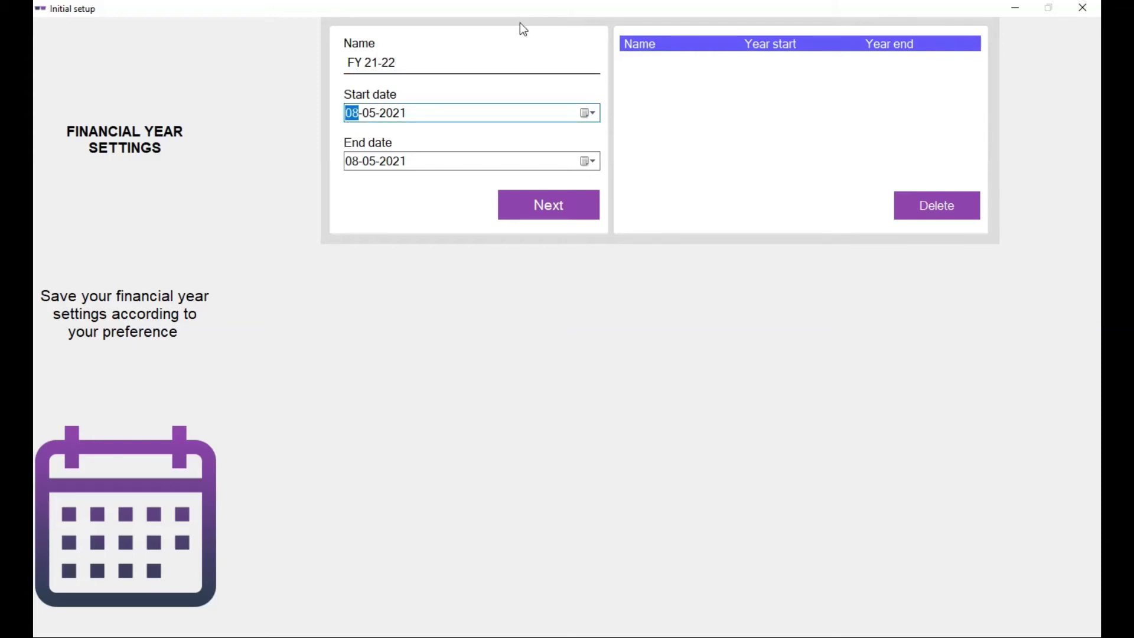
text(0)
text(8)
text(0104)
click(362, 166)
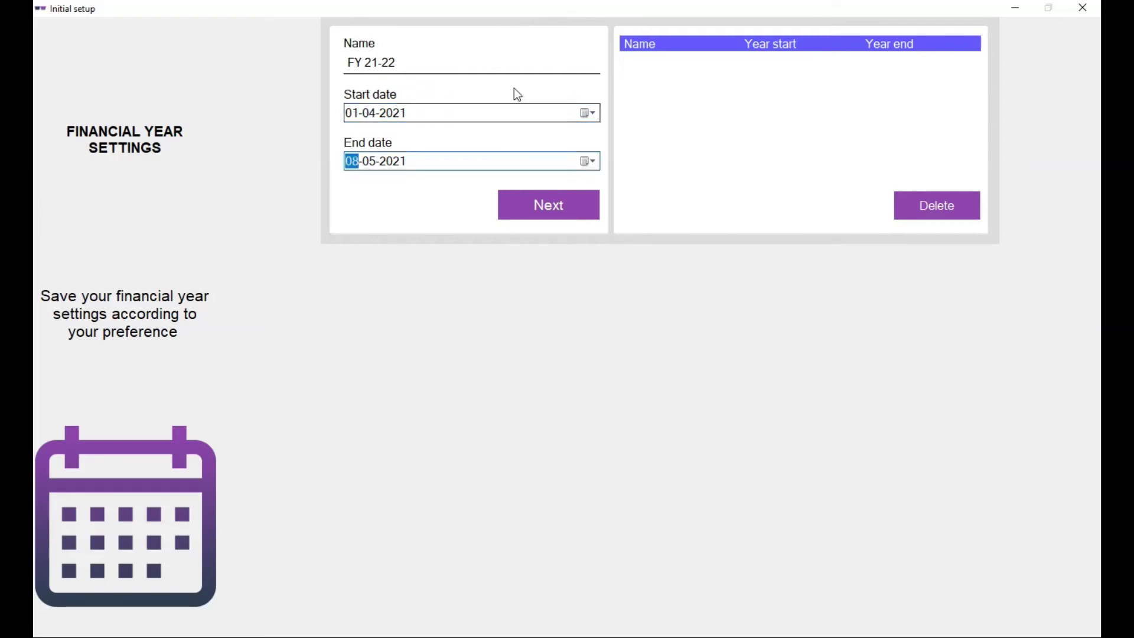
text(31-03-)
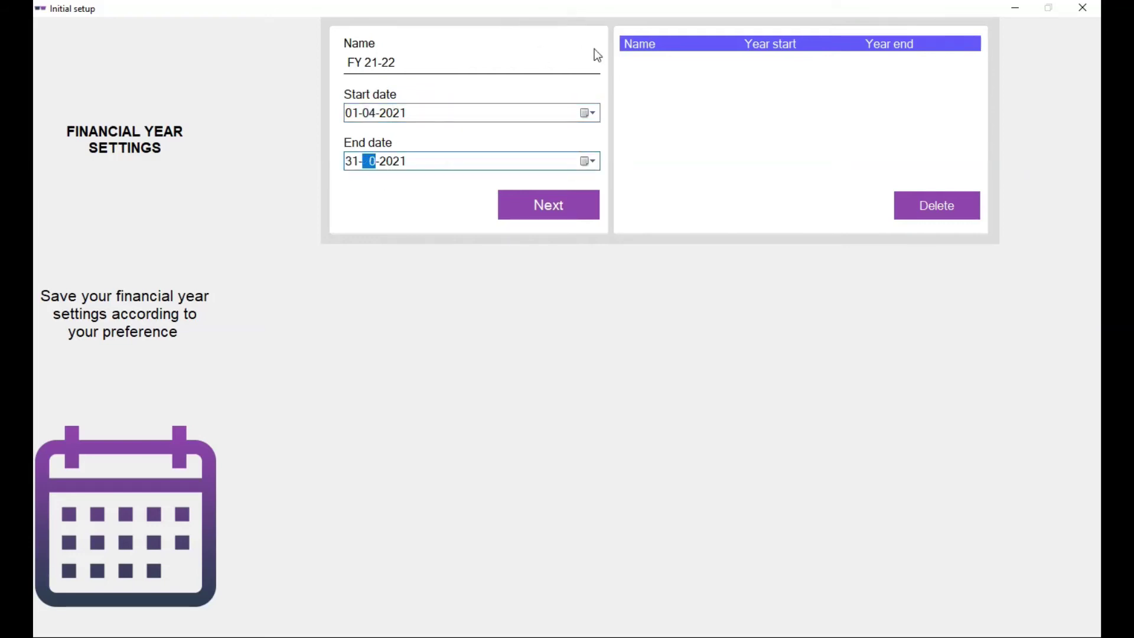
text(2022)
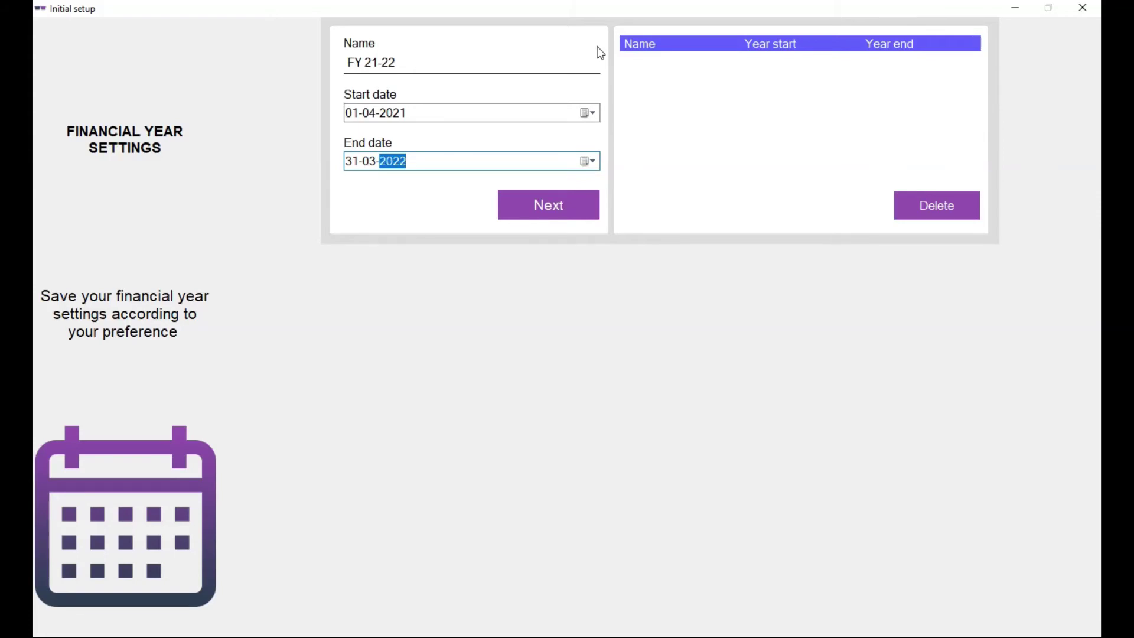
- Save the financial year and enter the new user's username as admin
click(569, 214)
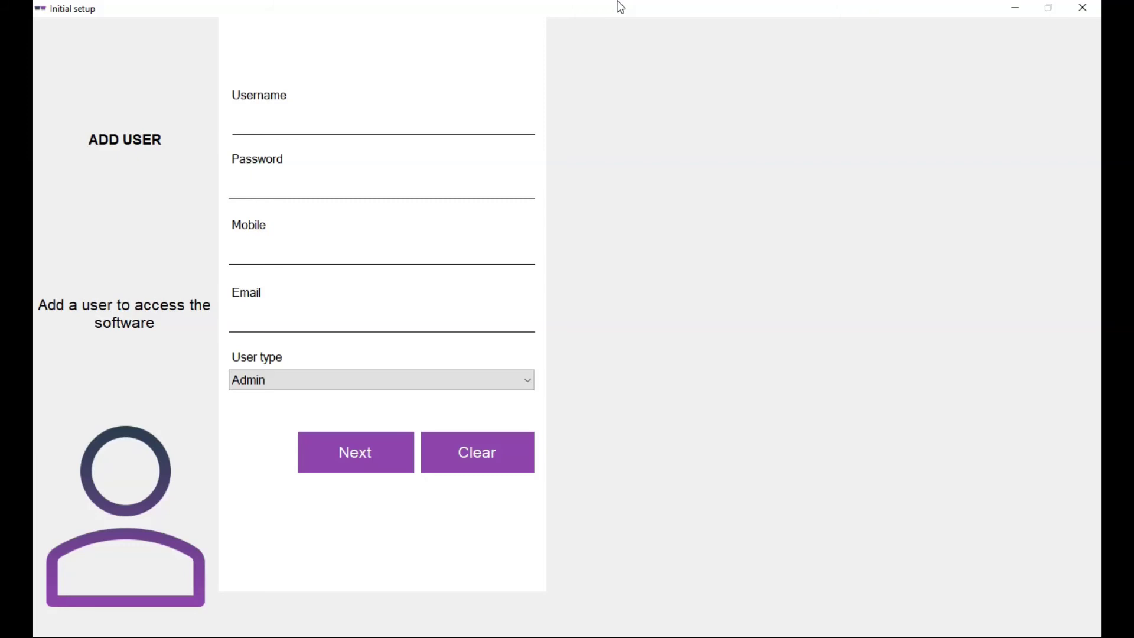
click(467, 116)
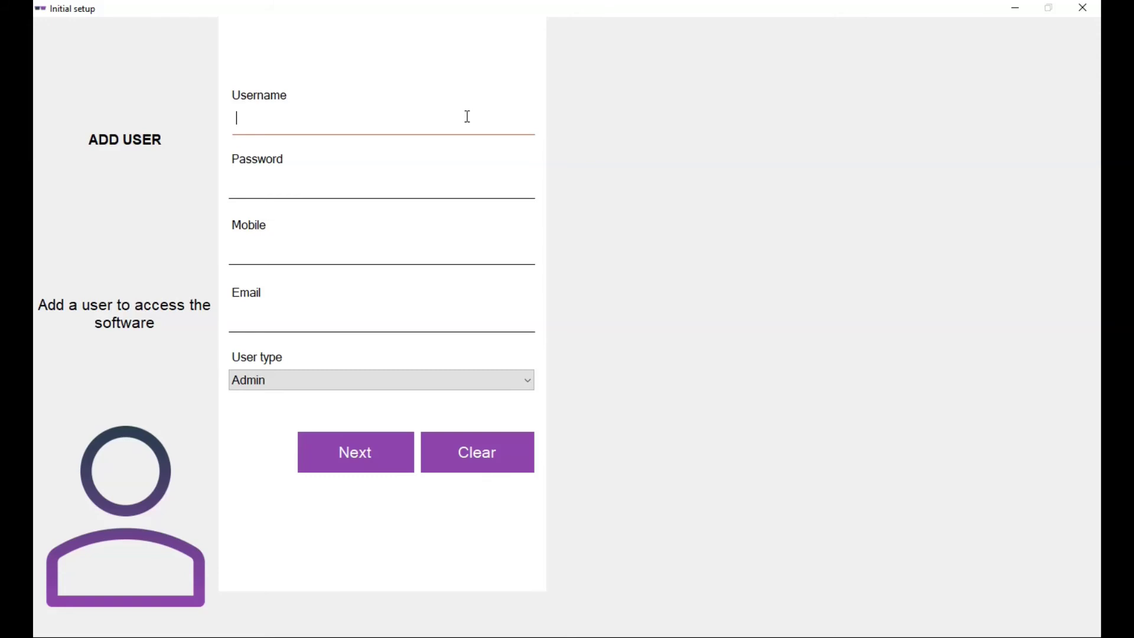
text(admin)
- Fill in the admin user's password, mobile number and e-mail address
click(236, 182)
text(ad)
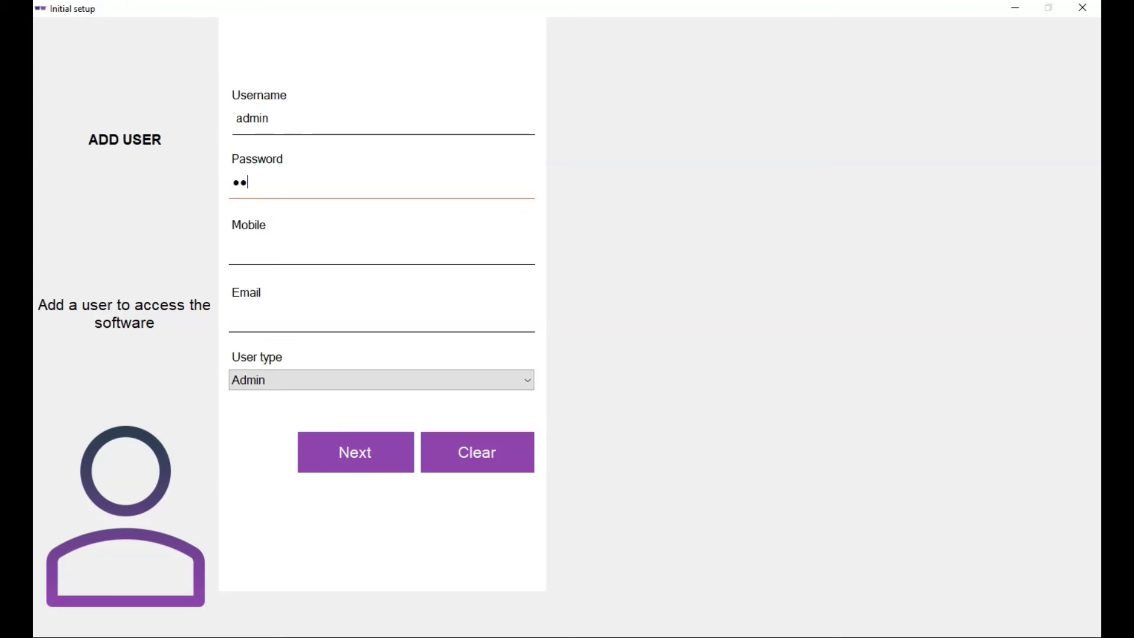
text(min)
click(520, 243)
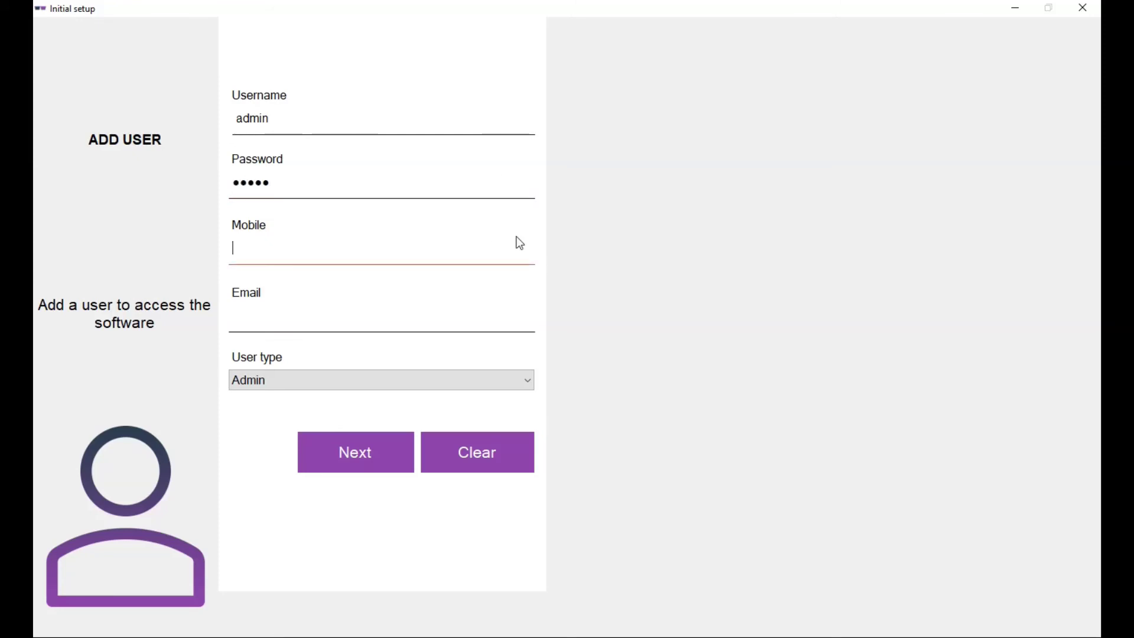
text(1234567890)
click(491, 312)
text(abcdef)
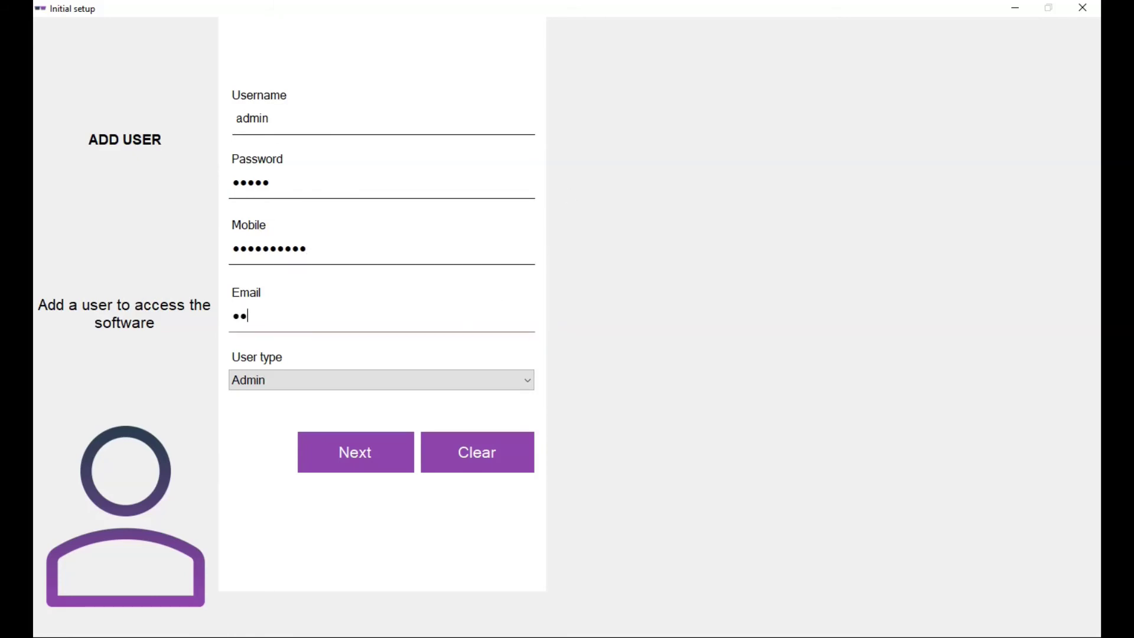
text(ghijklmnopqrst)
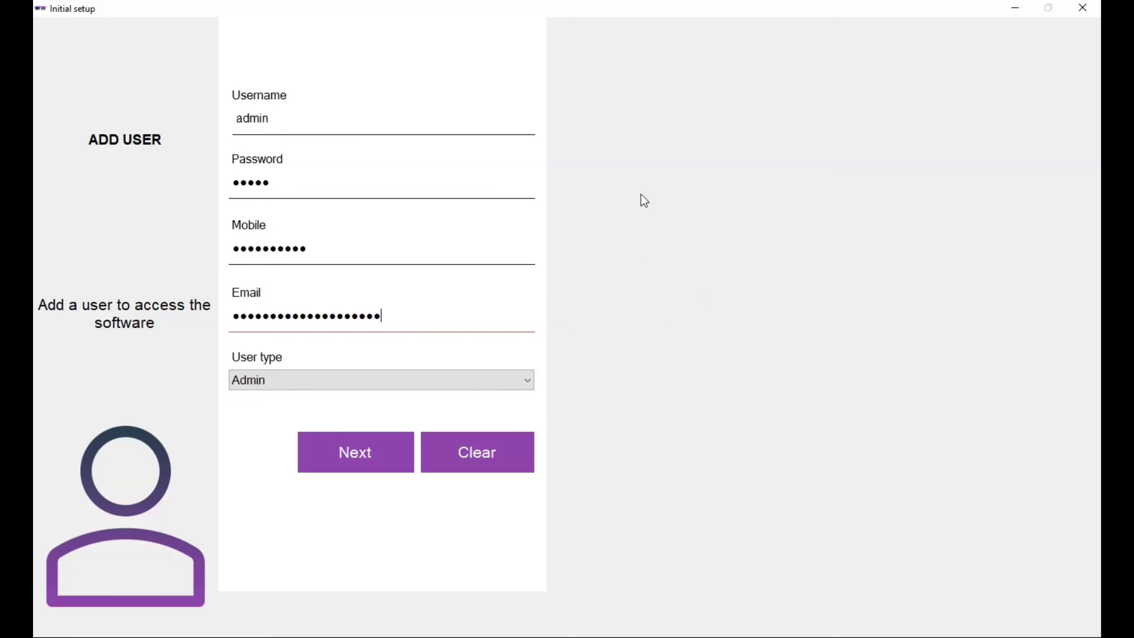
- Save the admin user and enter the purchase e-mail address on the Registration page
click(350, 471)
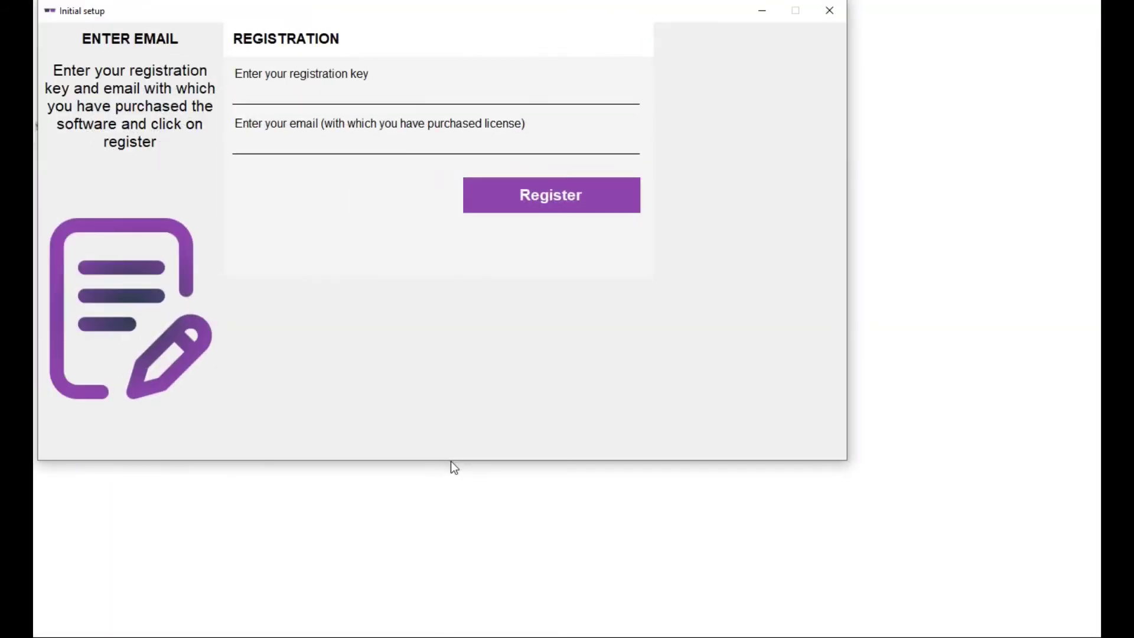
click(472, 90)
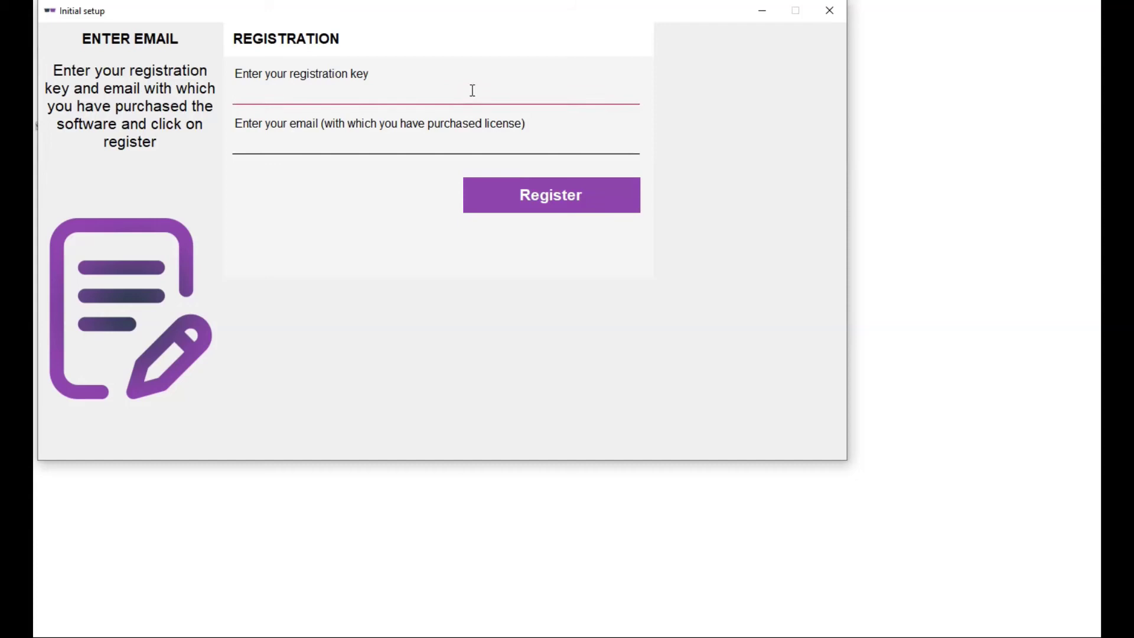
click(432, 144)
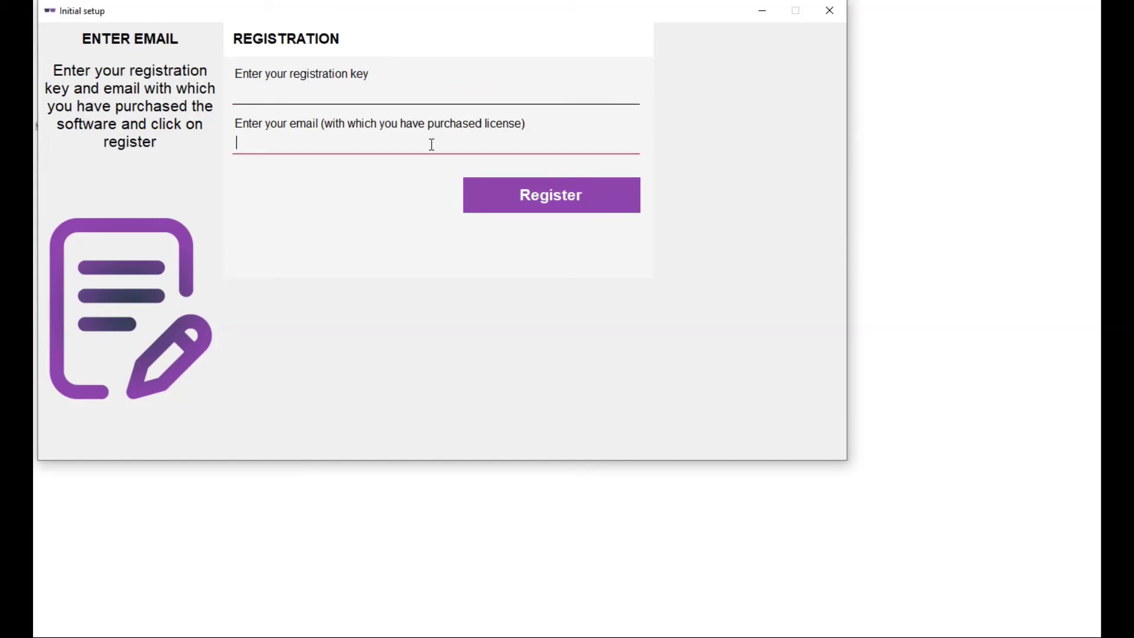
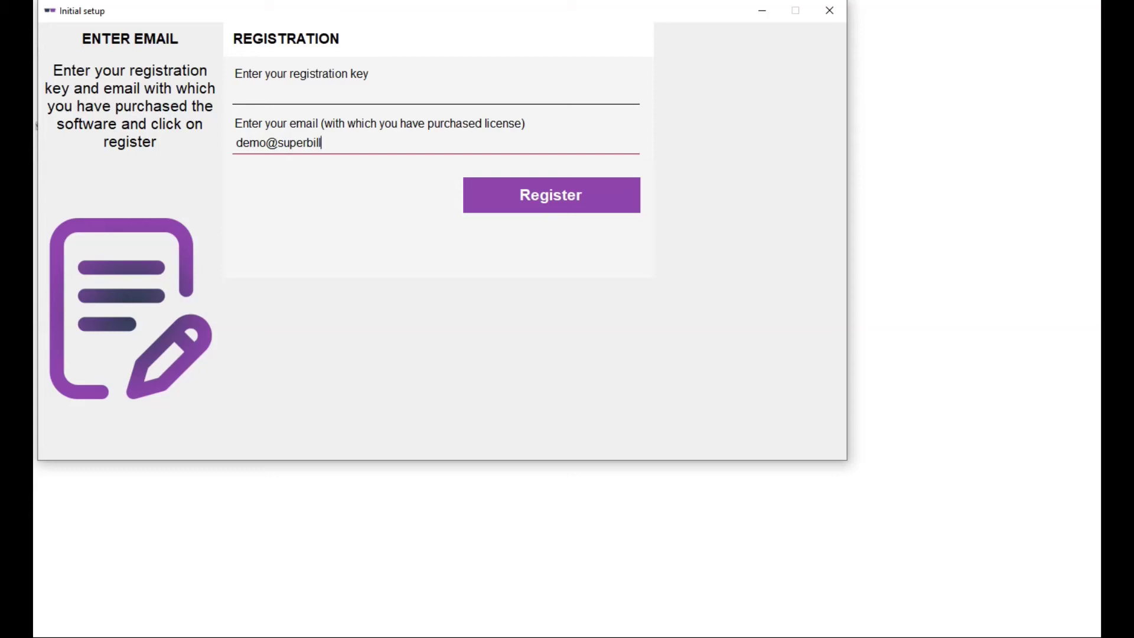
click(374, 88)
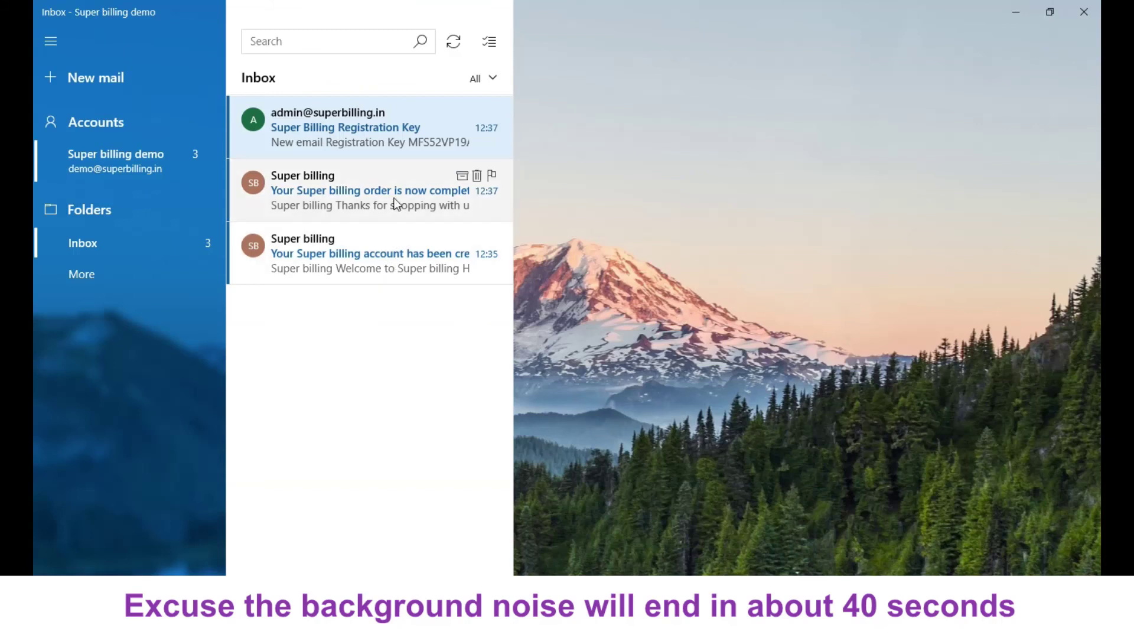
- Open the Super Billing Registration Key e-mail and copy the registration key
click(369, 138)
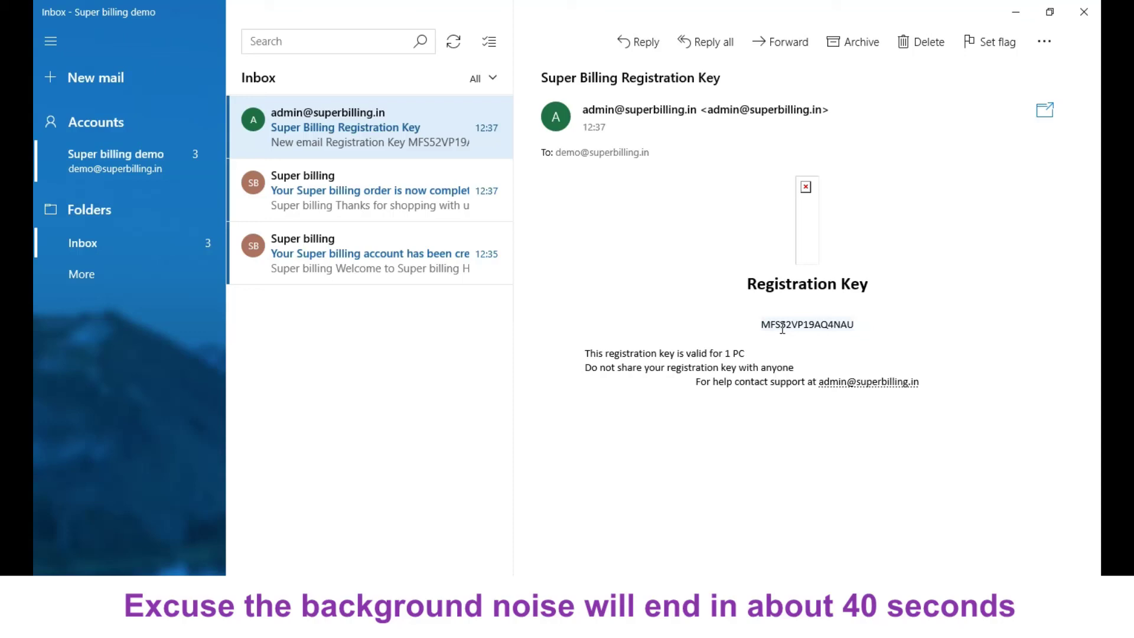
double_click(783, 327)
right_click(785, 328)
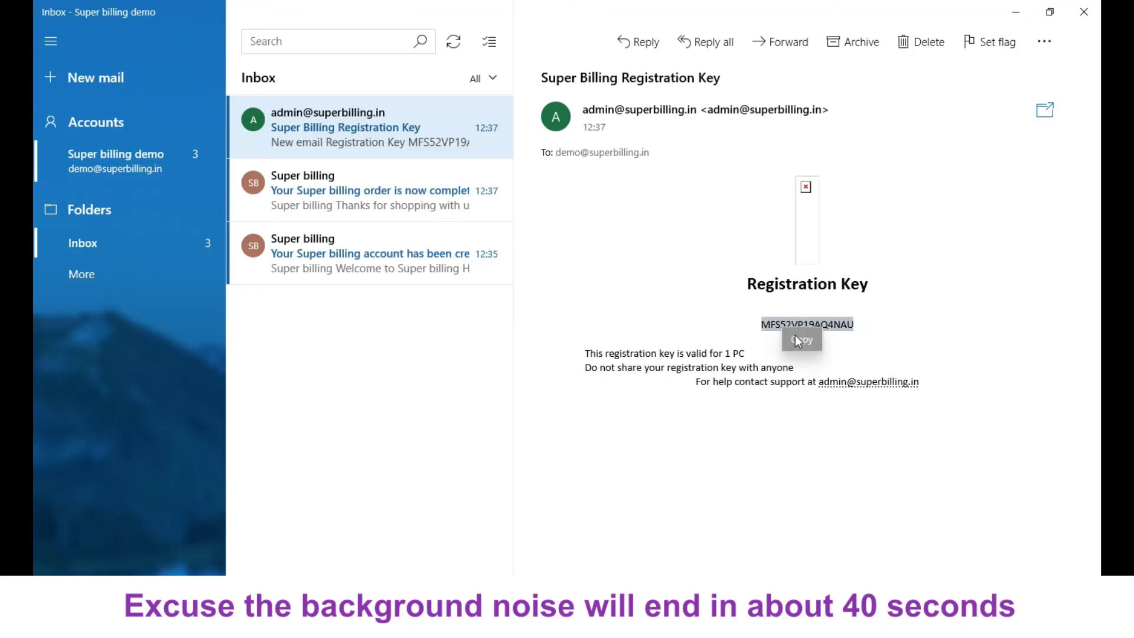
click(799, 340)
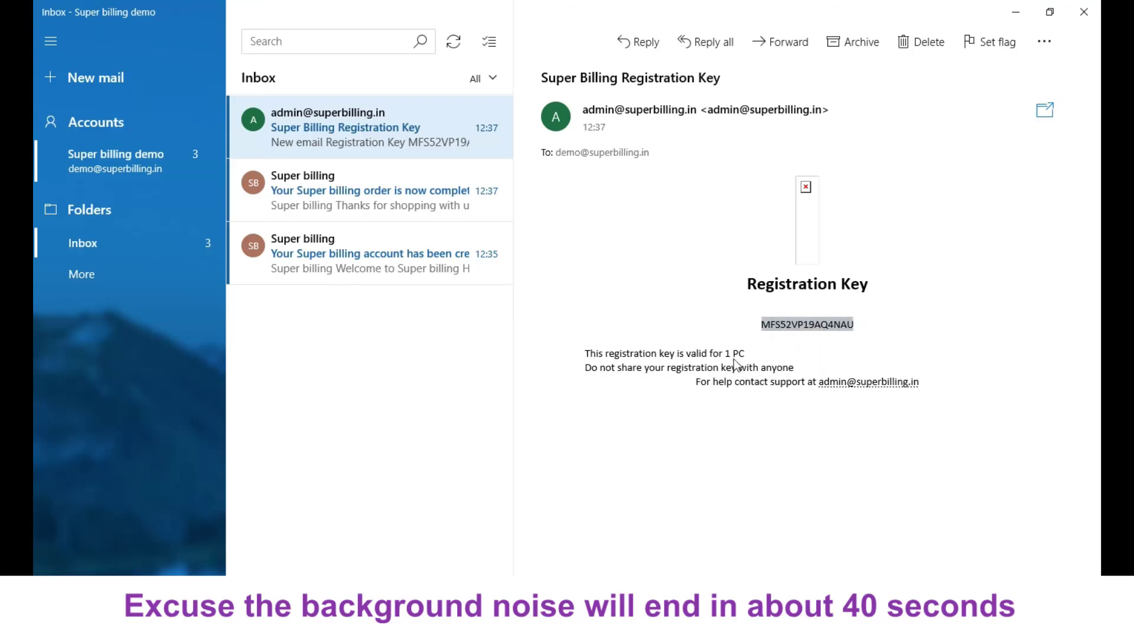
click(799, 326)
double_click(798, 326)
right_click(797, 324)
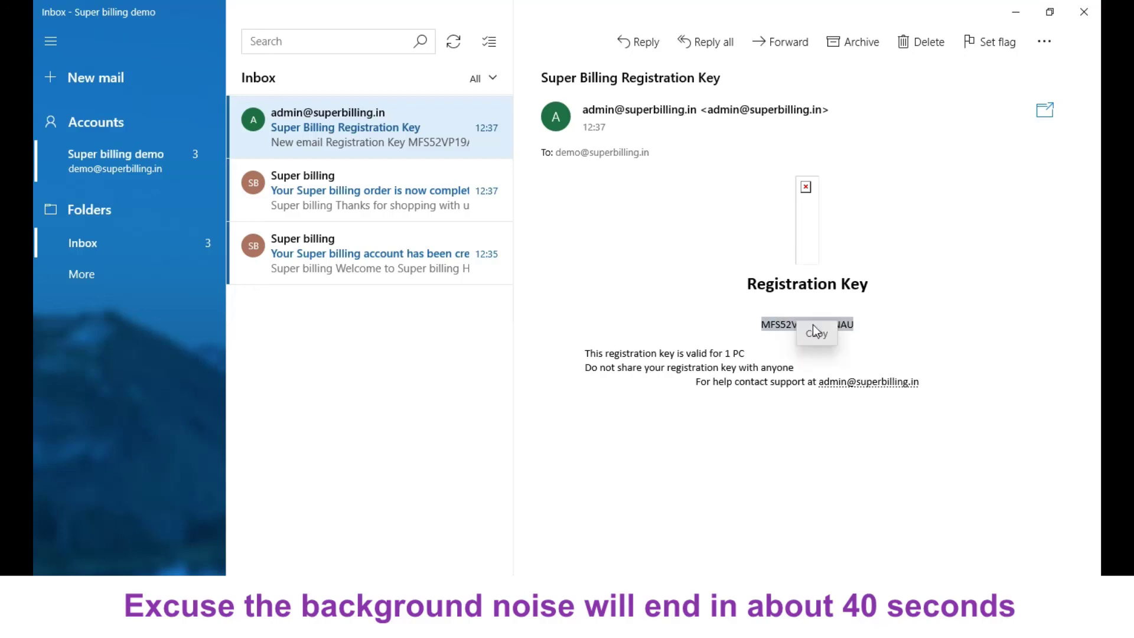
click(823, 340)
key(alt+Tab)
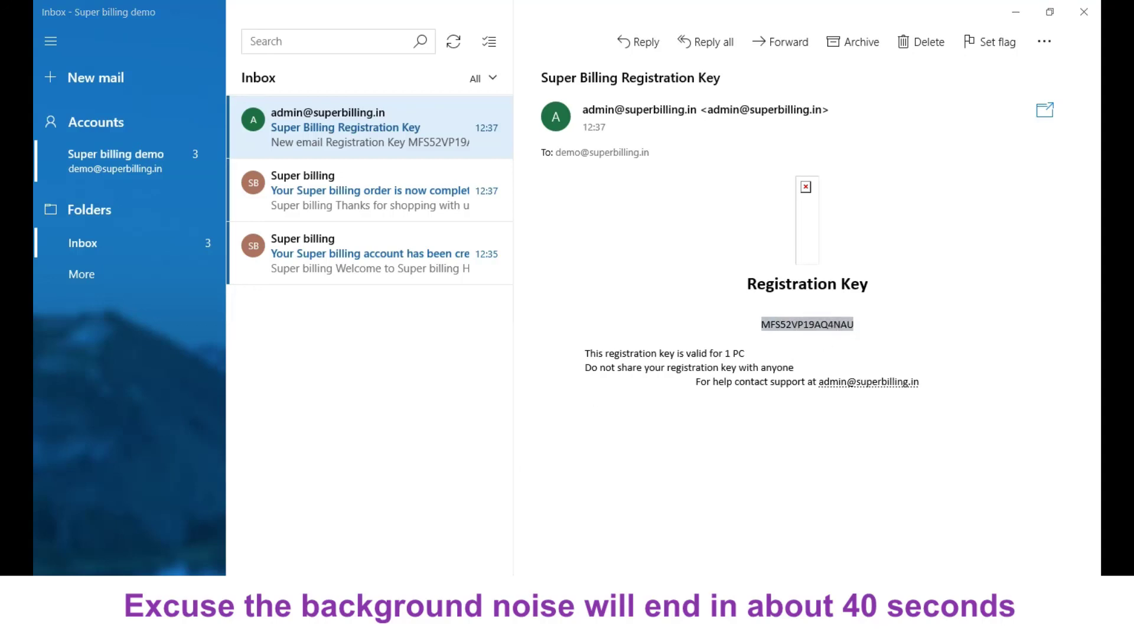
- Paste the copied registration key into the key field and register Super billing
right_click(381, 95)
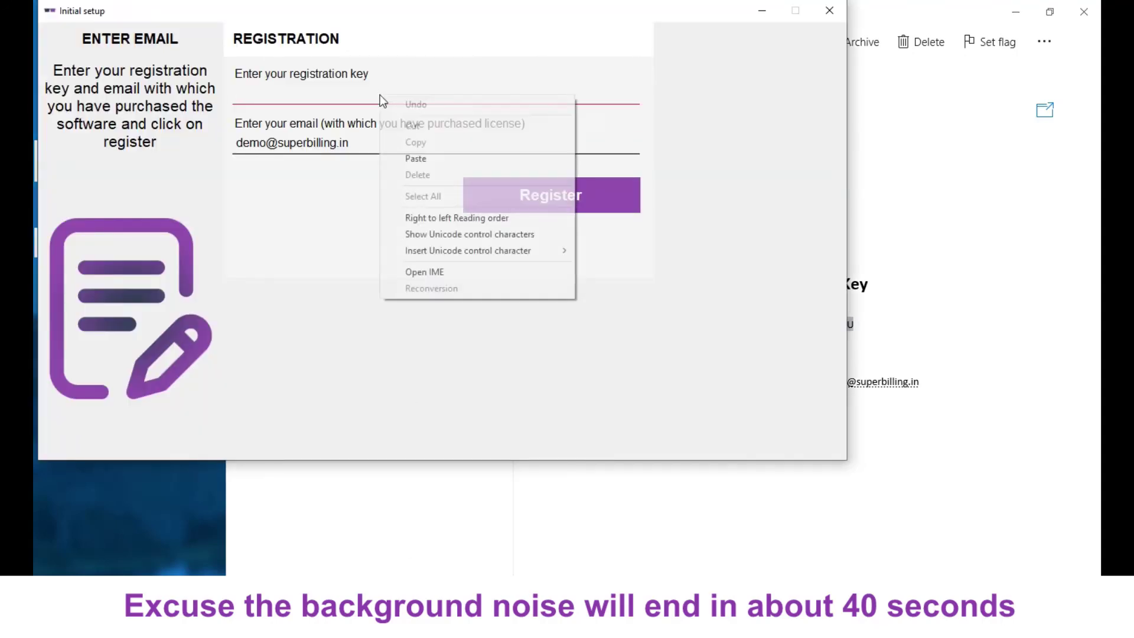
click(417, 160)
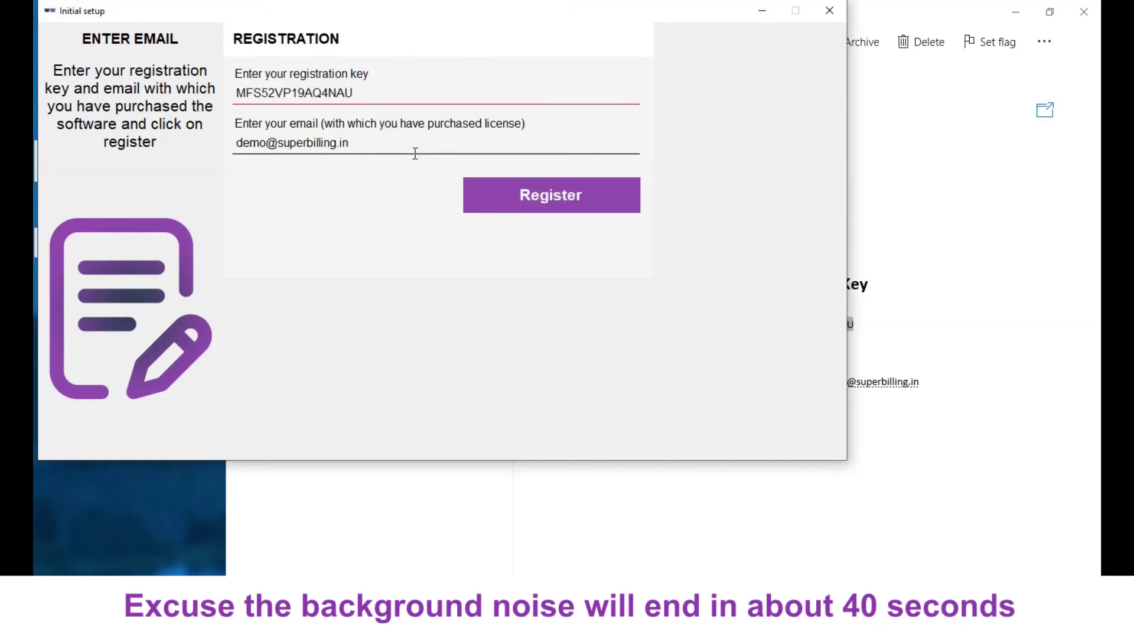
click(584, 212)
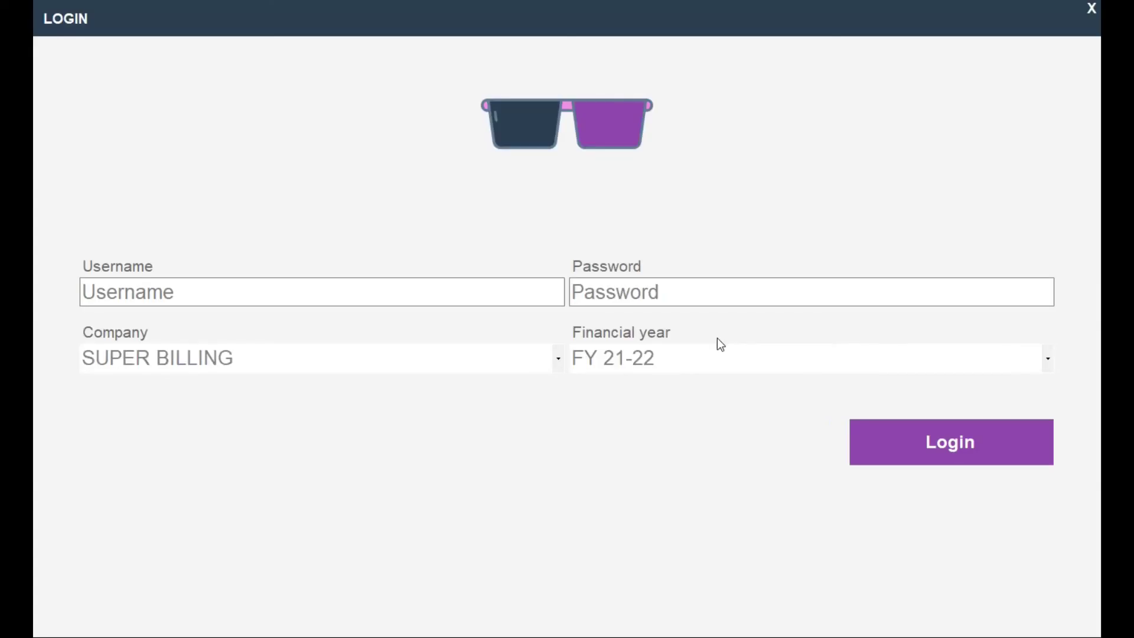
- Log in with username admin and the account password to reach the dashboard
click(450, 298)
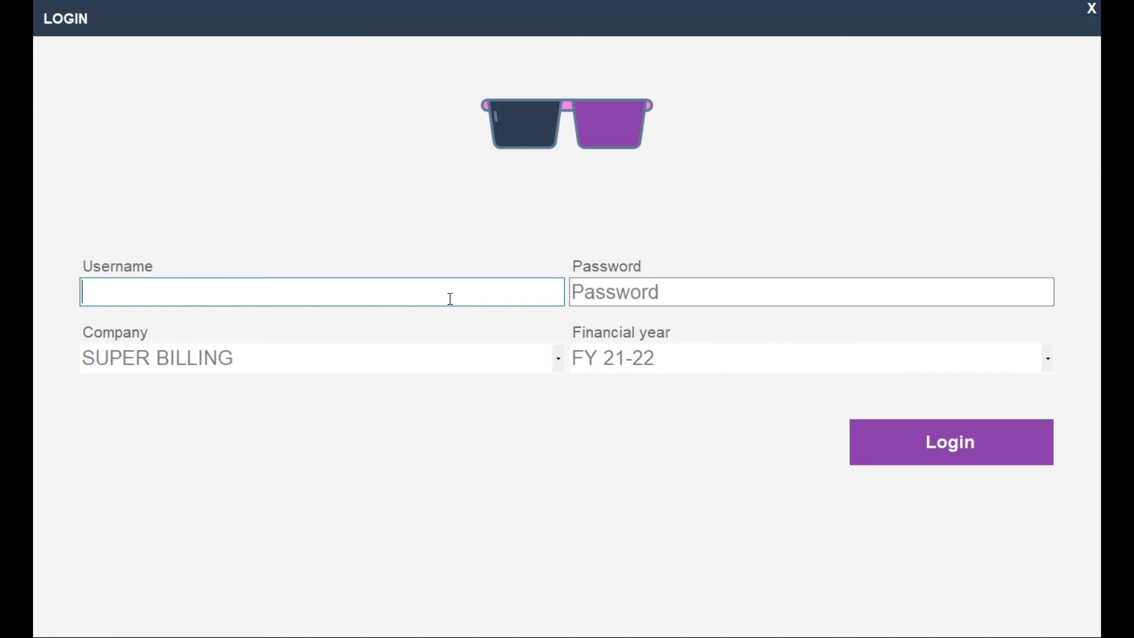
text(admin)
key(Tab)
text(admin)
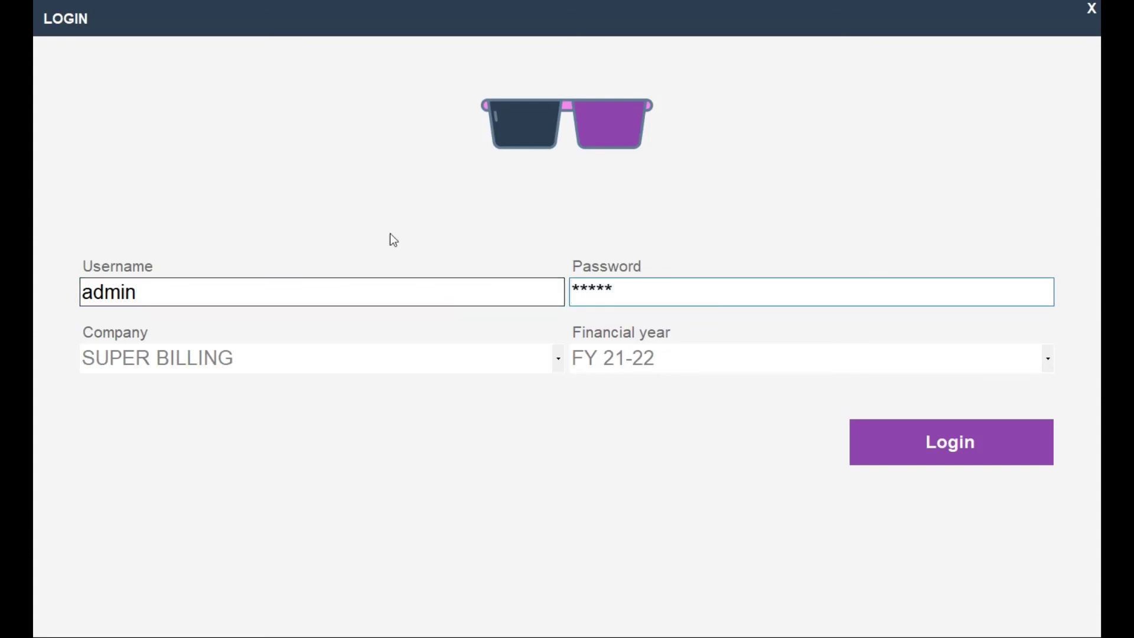
click(967, 450)
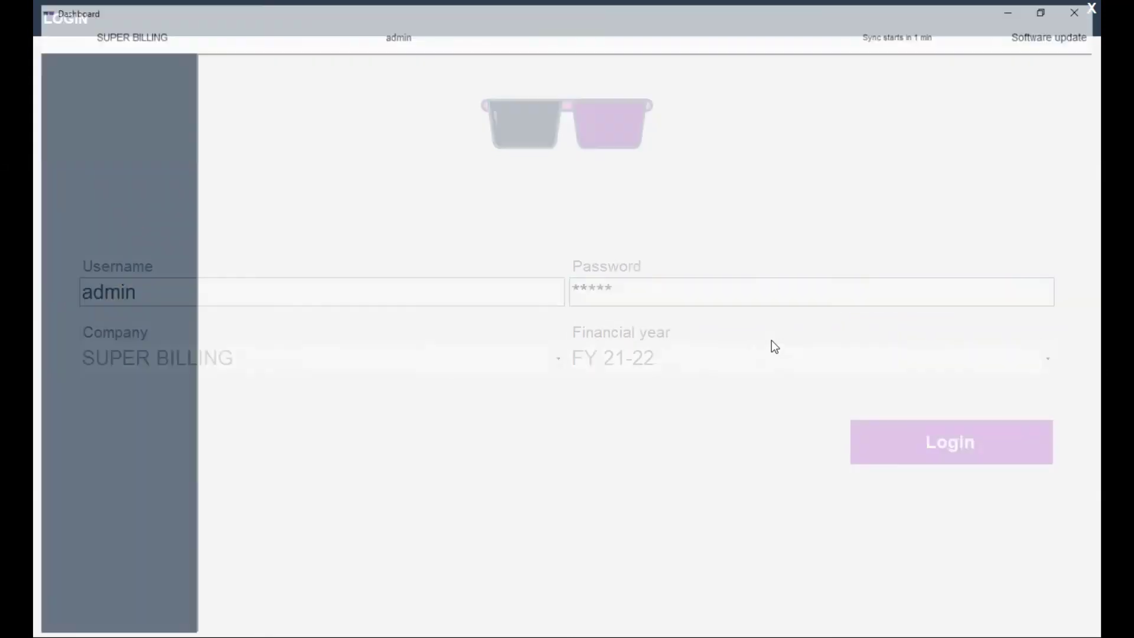